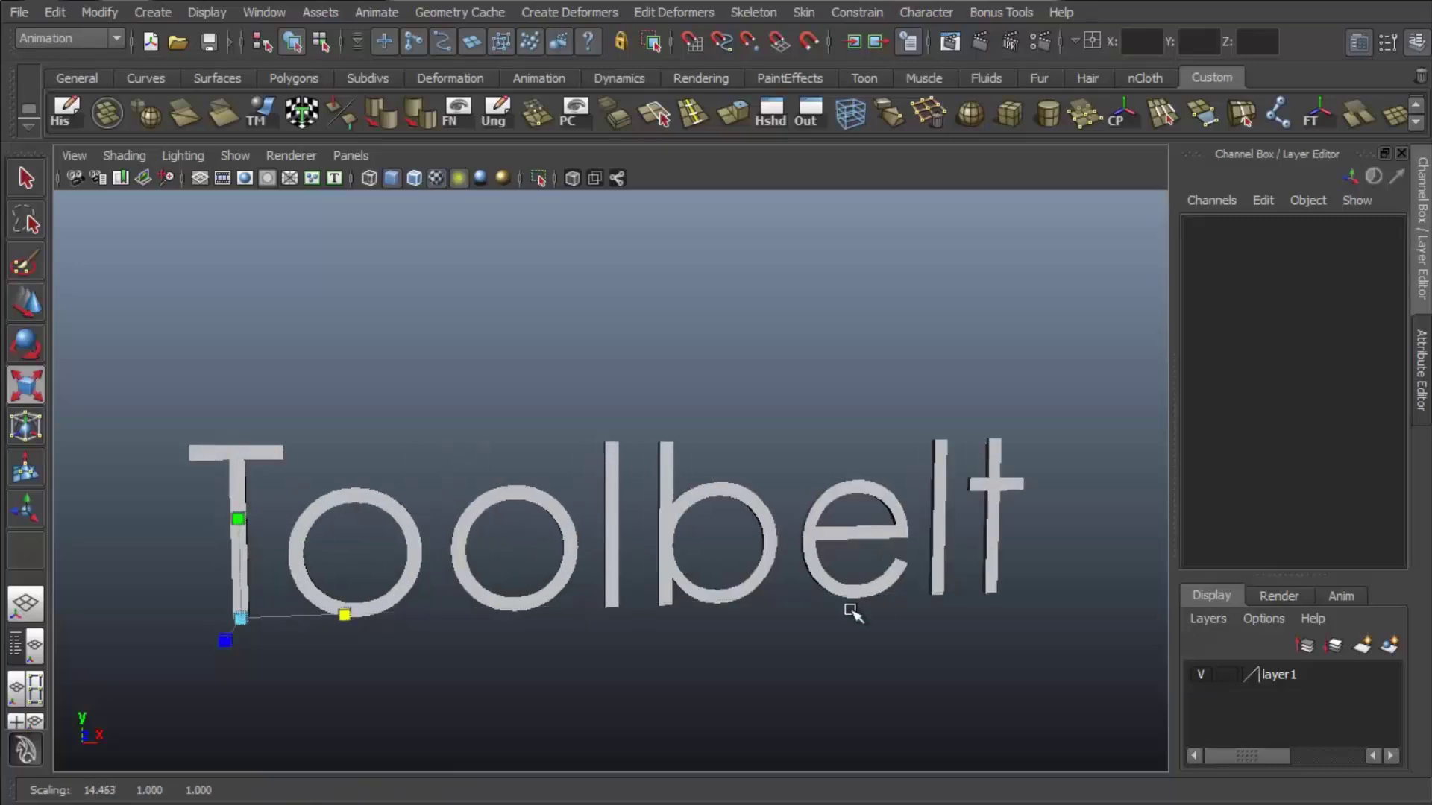
- Raise the small word 'the' above the M of the Maya Toolbelt title
{"action": "key", "text": "e"}
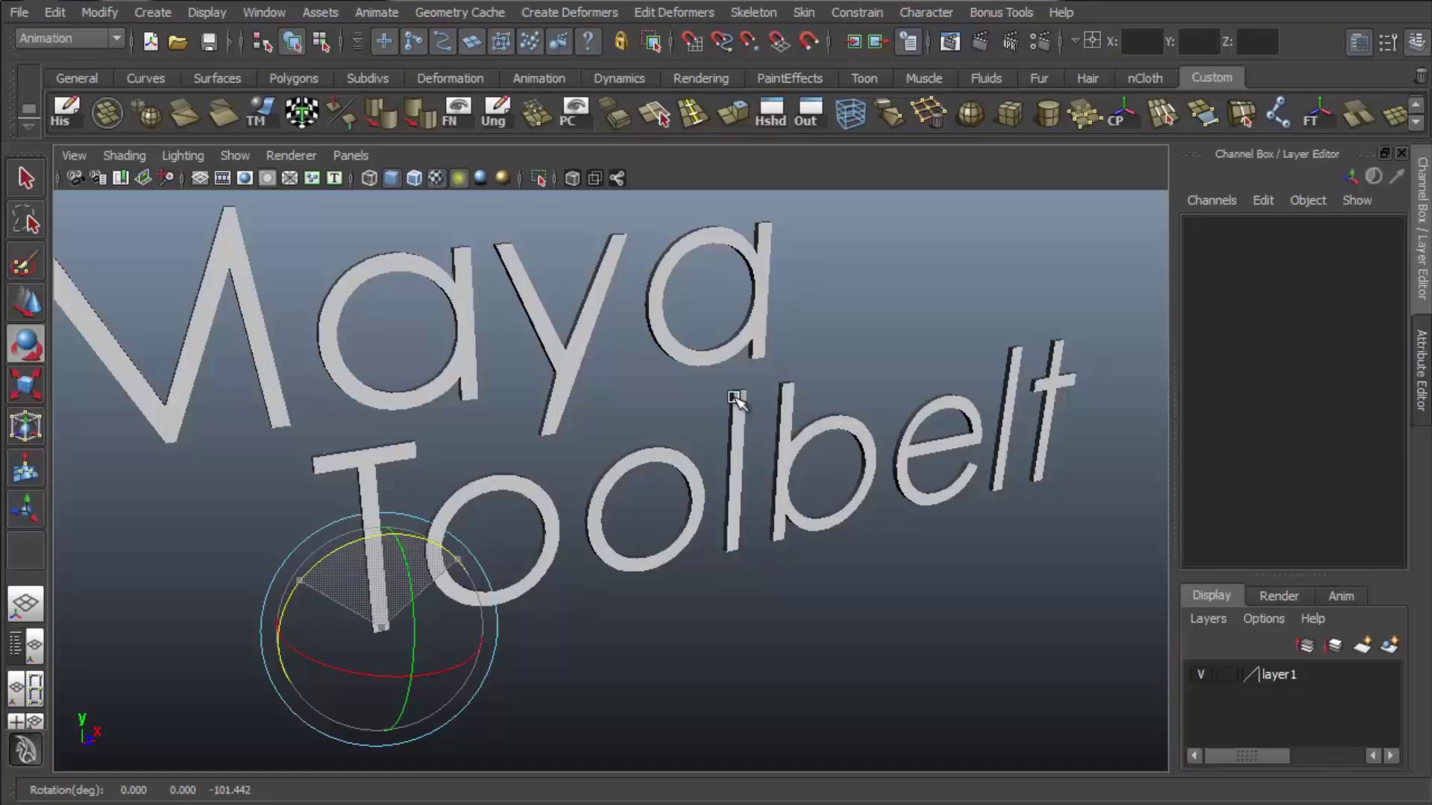
{"action": "key", "text": "w"}
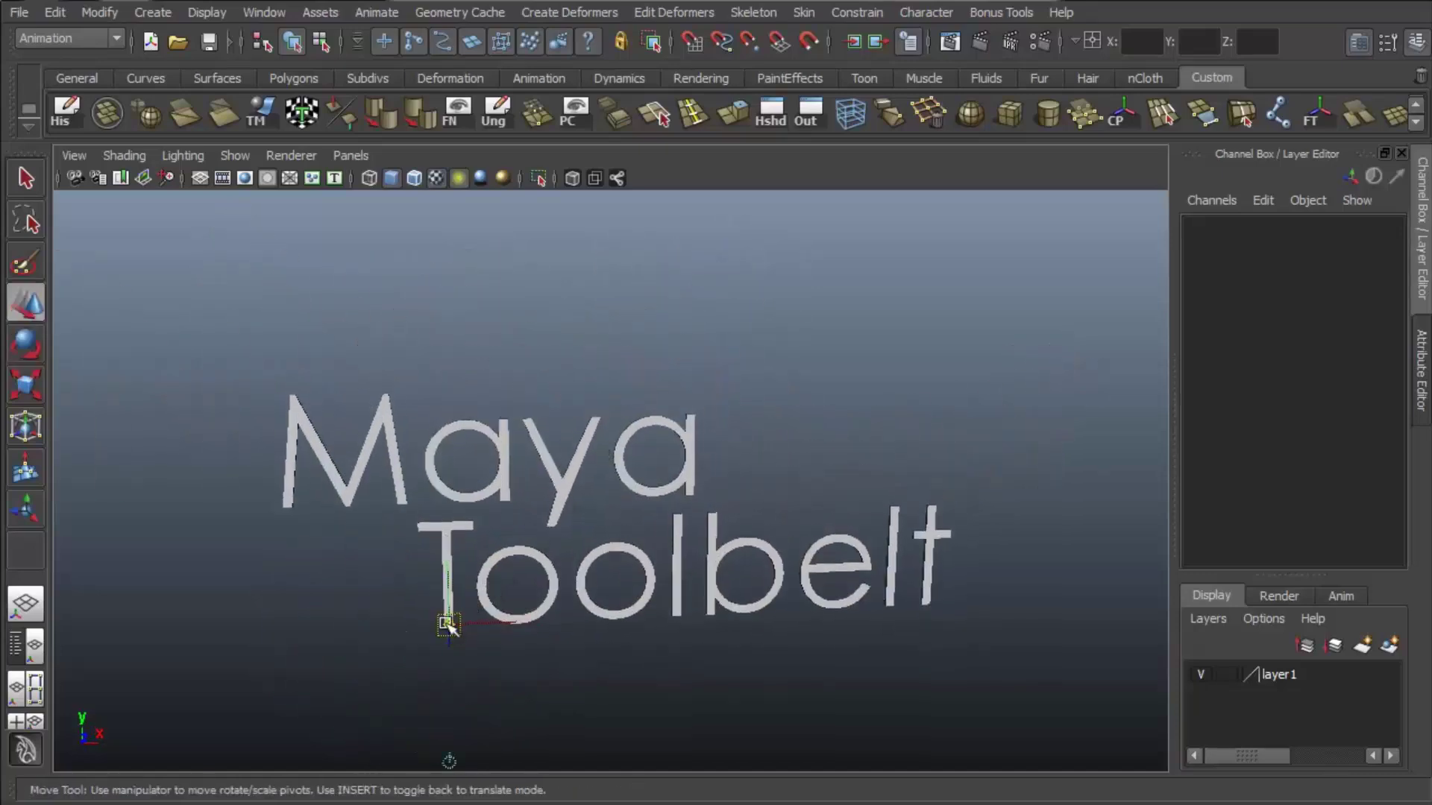
{"action": "left_click", "coordinate": [342, 409]}
{"action": "left_click_drag", "start_coordinate": [339, 342], "coordinate": [339, 200]}
{"action": "key", "text": "q"}
{"action": "left_click_drag", "start_coordinate": [448, 234], "coordinate": [944, 422], "text": "alt"}
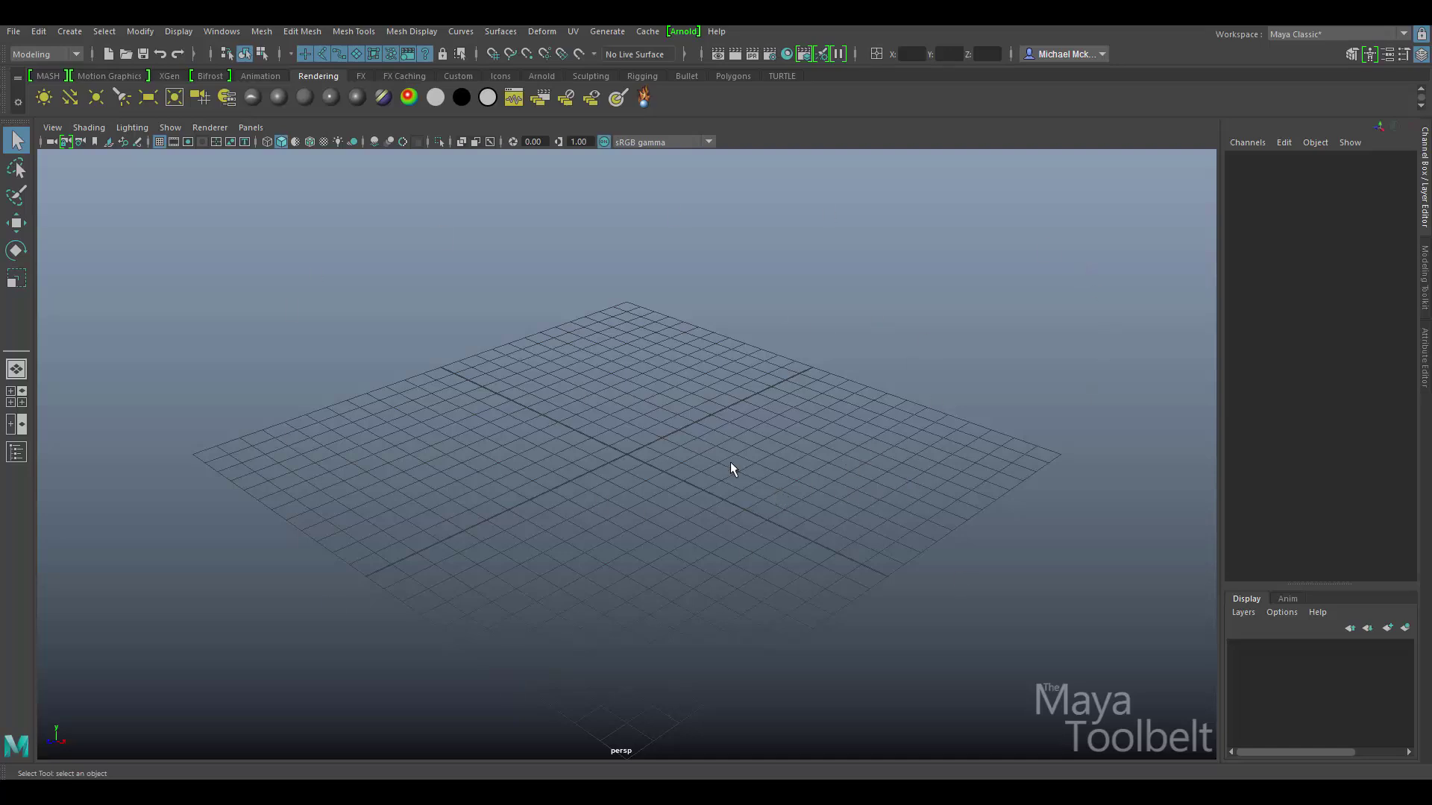
- Switch the perspective view panel to the Hypershade editor via Panels > Panel
{"action": "left_click", "coordinate": [250, 127]}
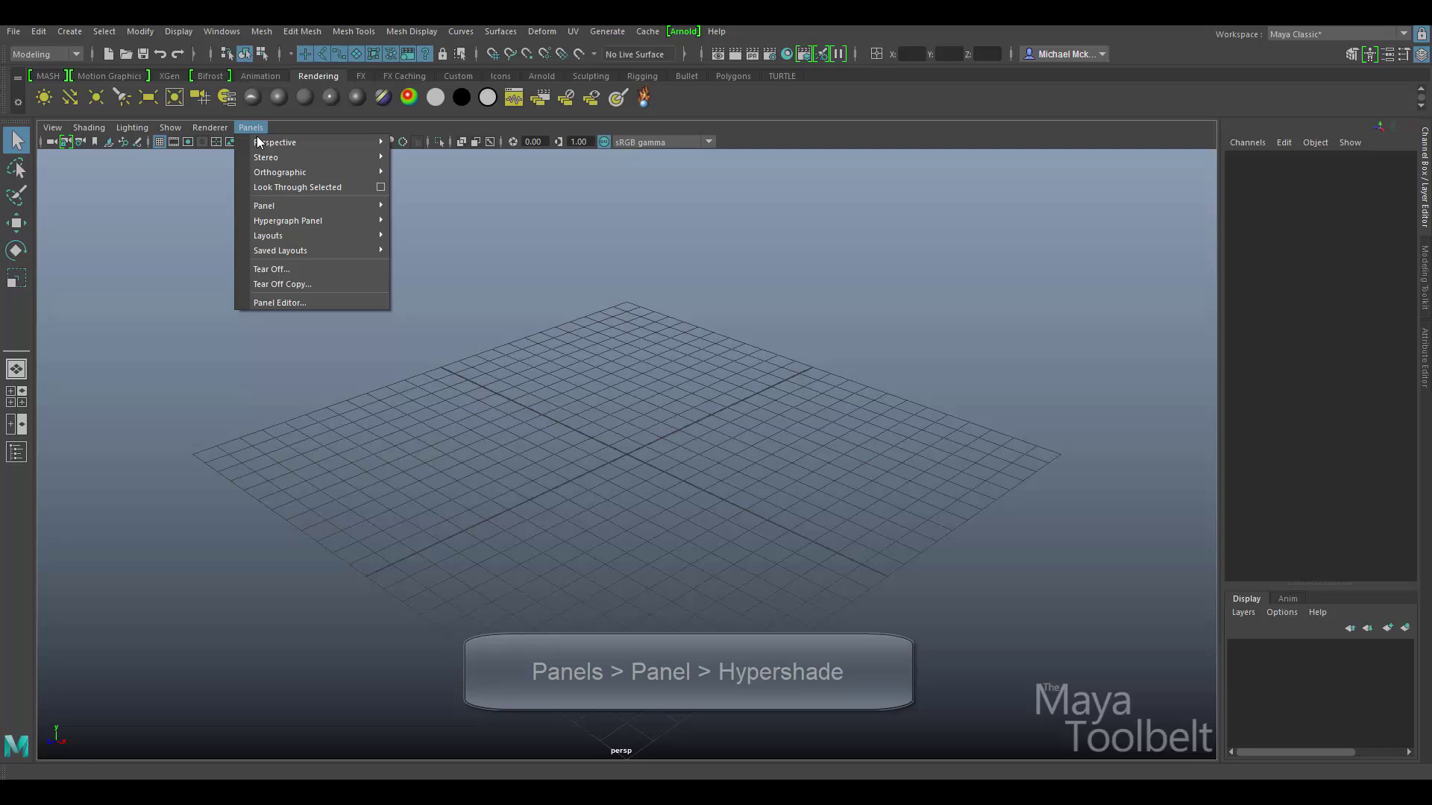
{"action": "mouse_move", "coordinate": [322, 212]}
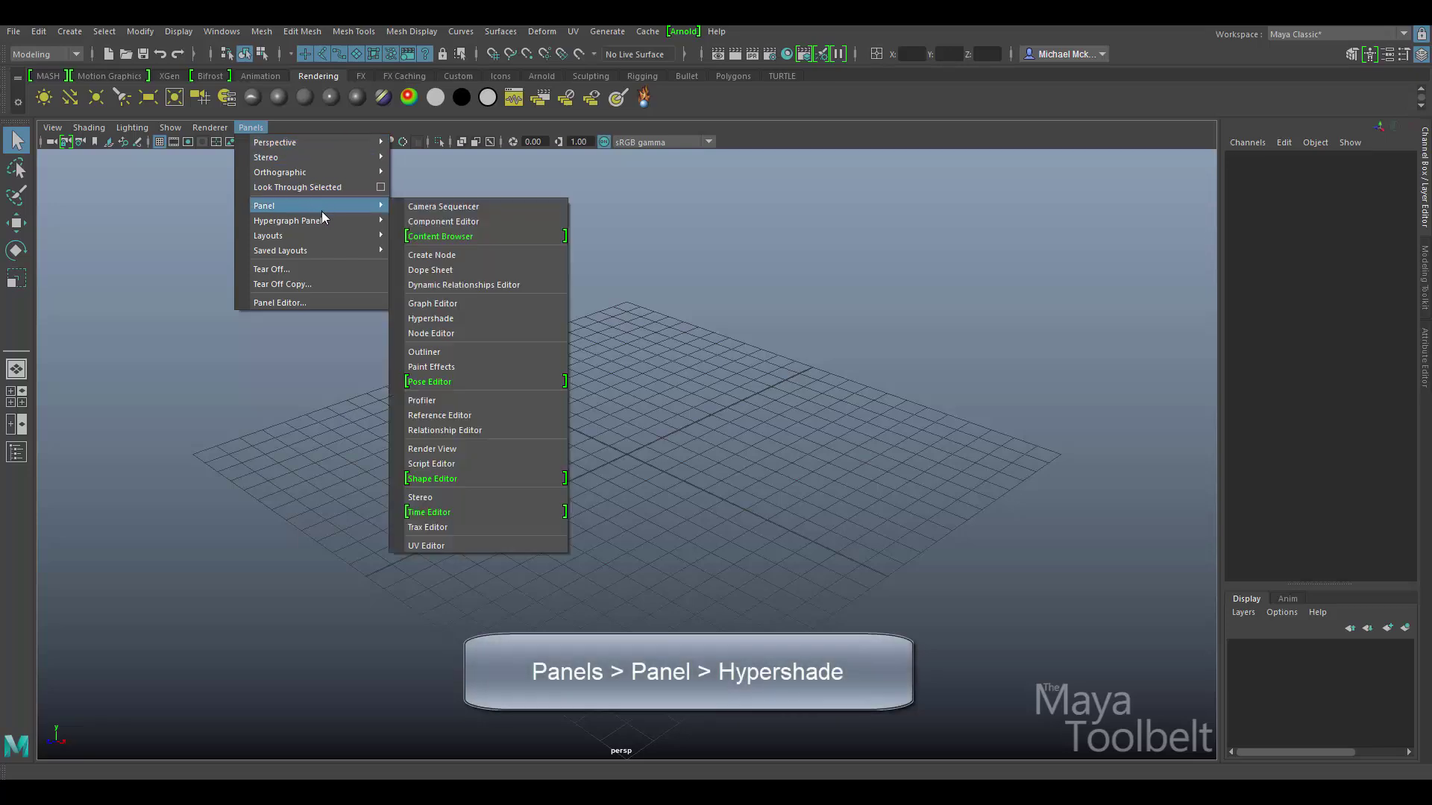
{"action": "left_click", "coordinate": [449, 321]}
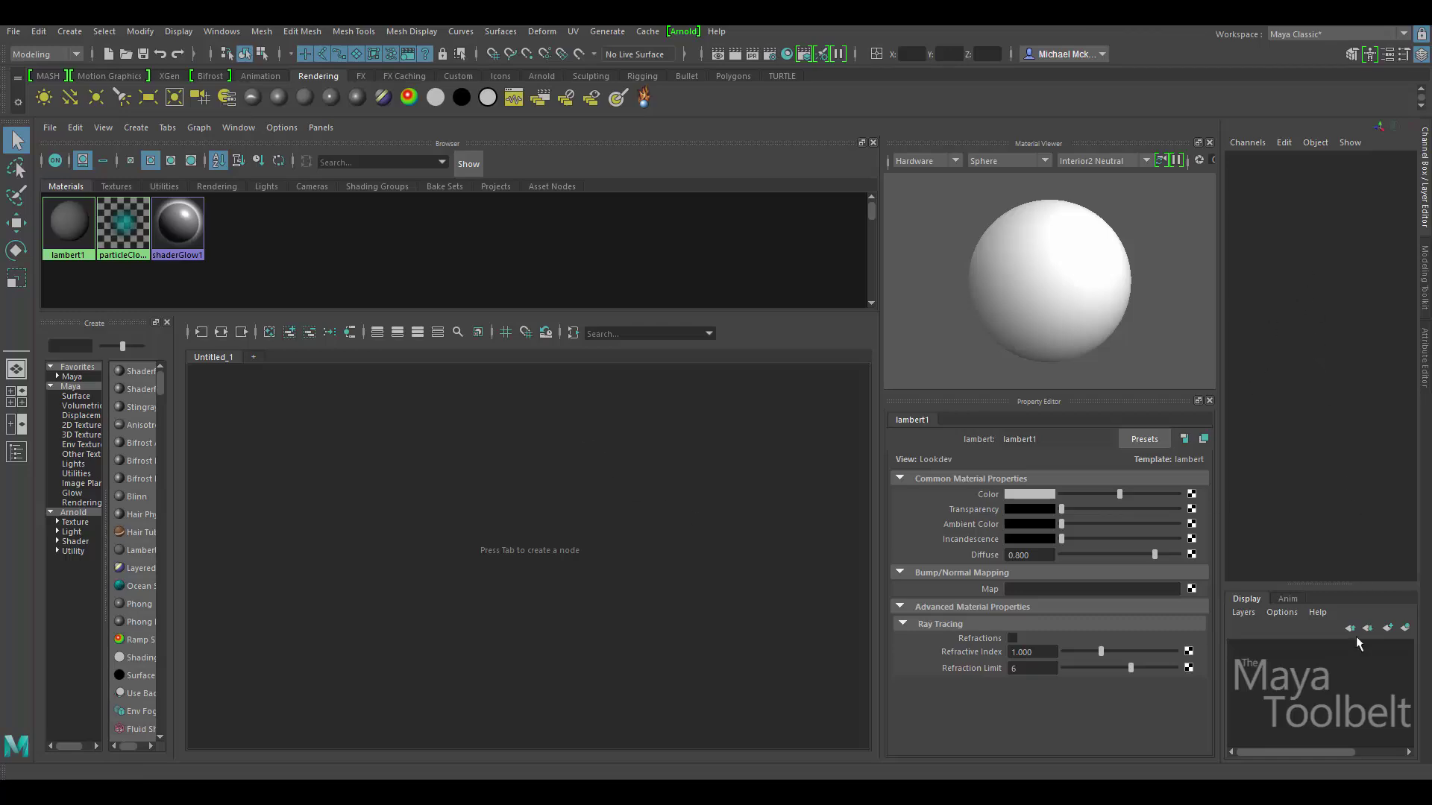
- Collapse the Channel Box and widen the Hypershade Create node list
{"action": "left_click", "coordinate": [1422, 182]}
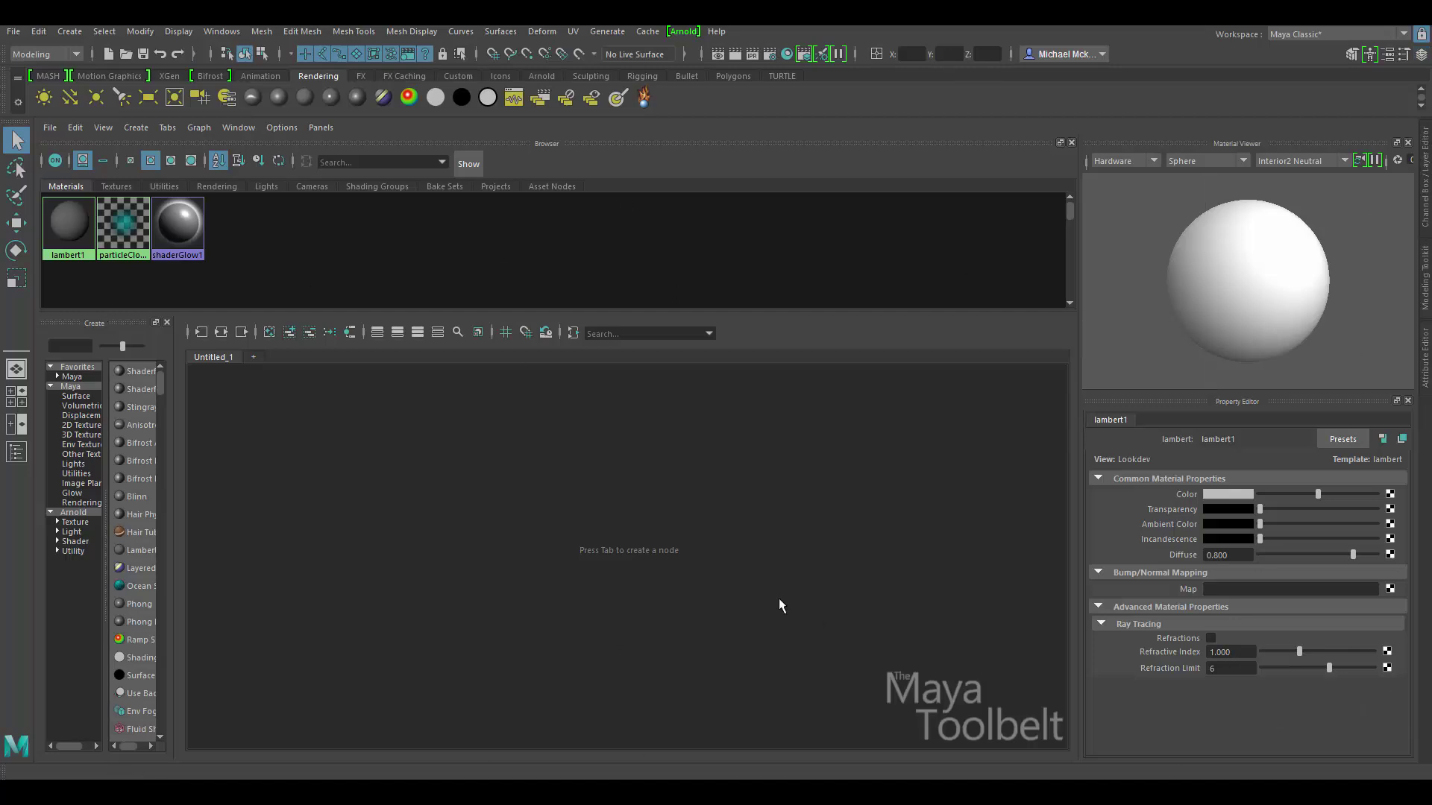
{"action": "left_click_drag", "start_coordinate": [159, 435], "coordinate": [254, 436]}
{"action": "left_click", "coordinate": [791, 537]}
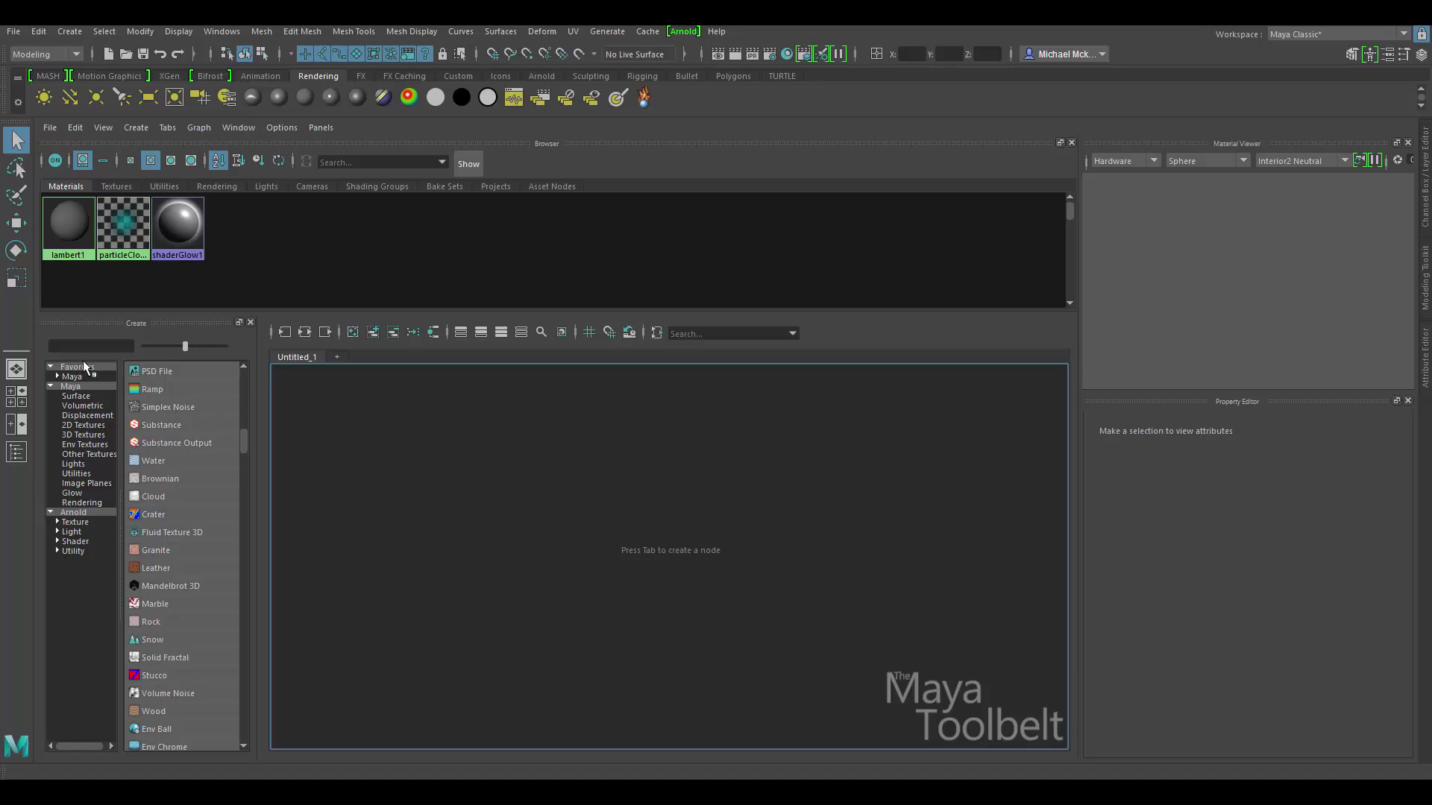
- Create a luminance1 node from the Maya Utilities list
{"action": "left_click", "coordinate": [74, 474]}
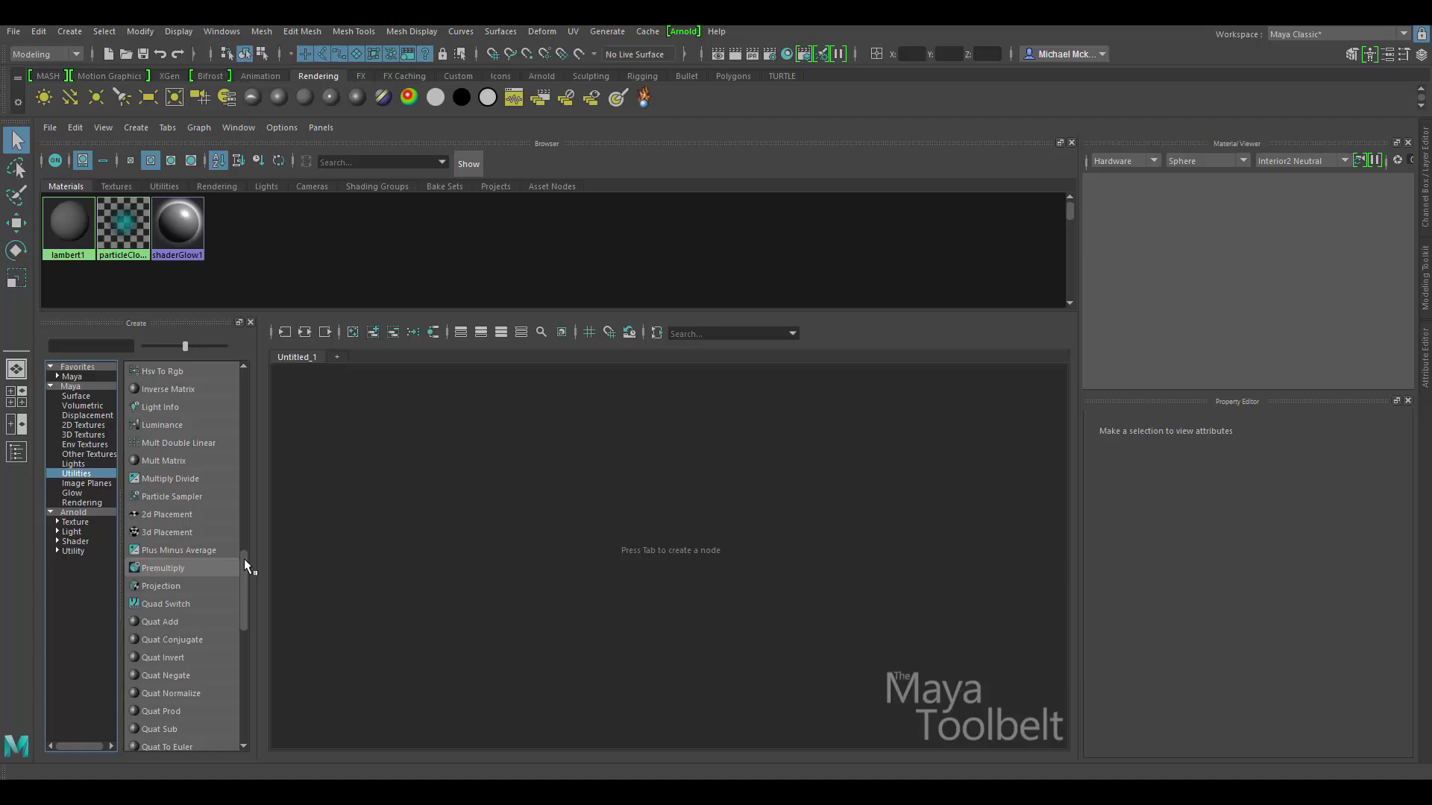
{"action": "scroll", "coordinate": [244, 558], "scroll_direction": "up", "scroll_amount": 1}
{"action": "left_click", "coordinate": [164, 442]}
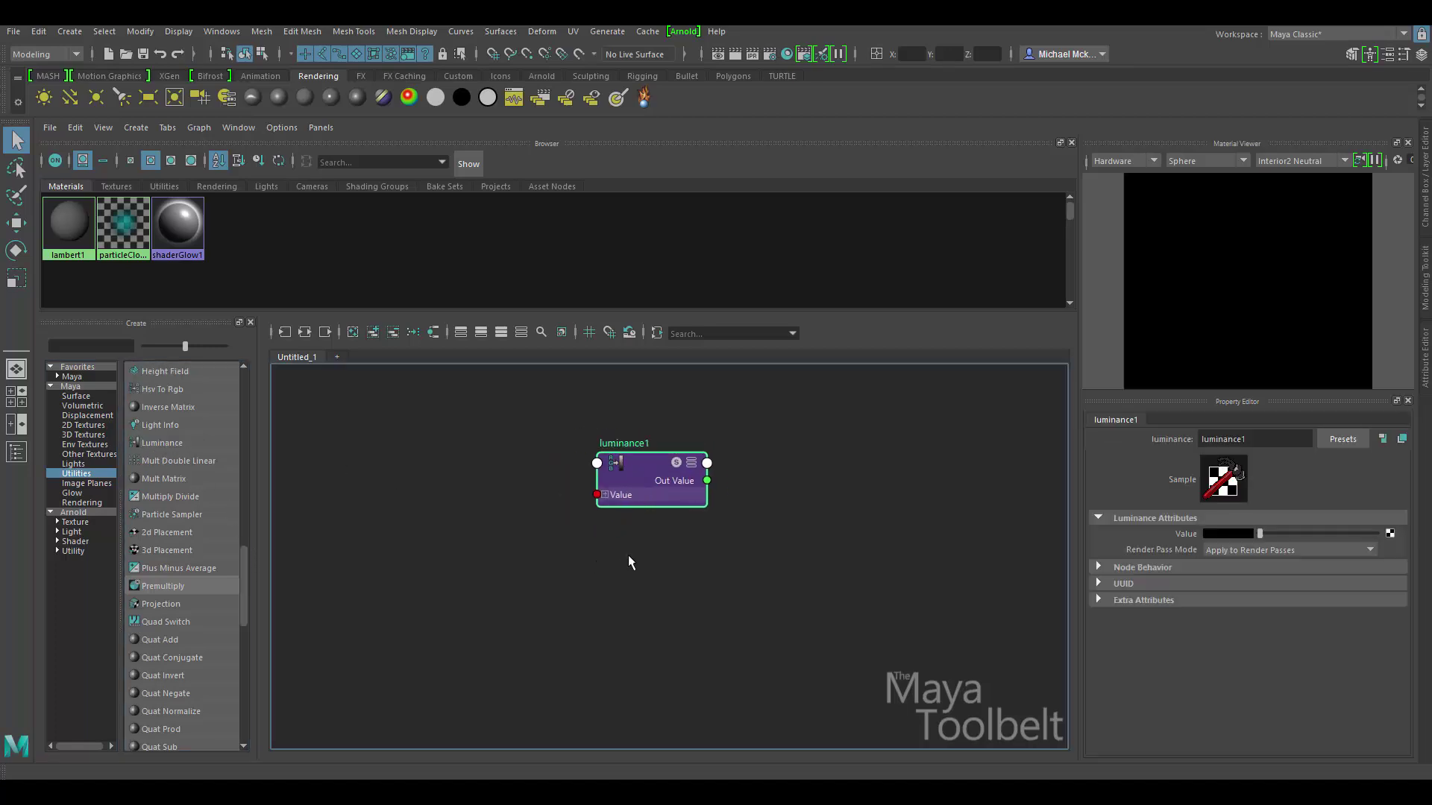
{"action": "right_click_drag", "start_coordinate": [628, 555], "coordinate": [781, 716], "text": "alt"}
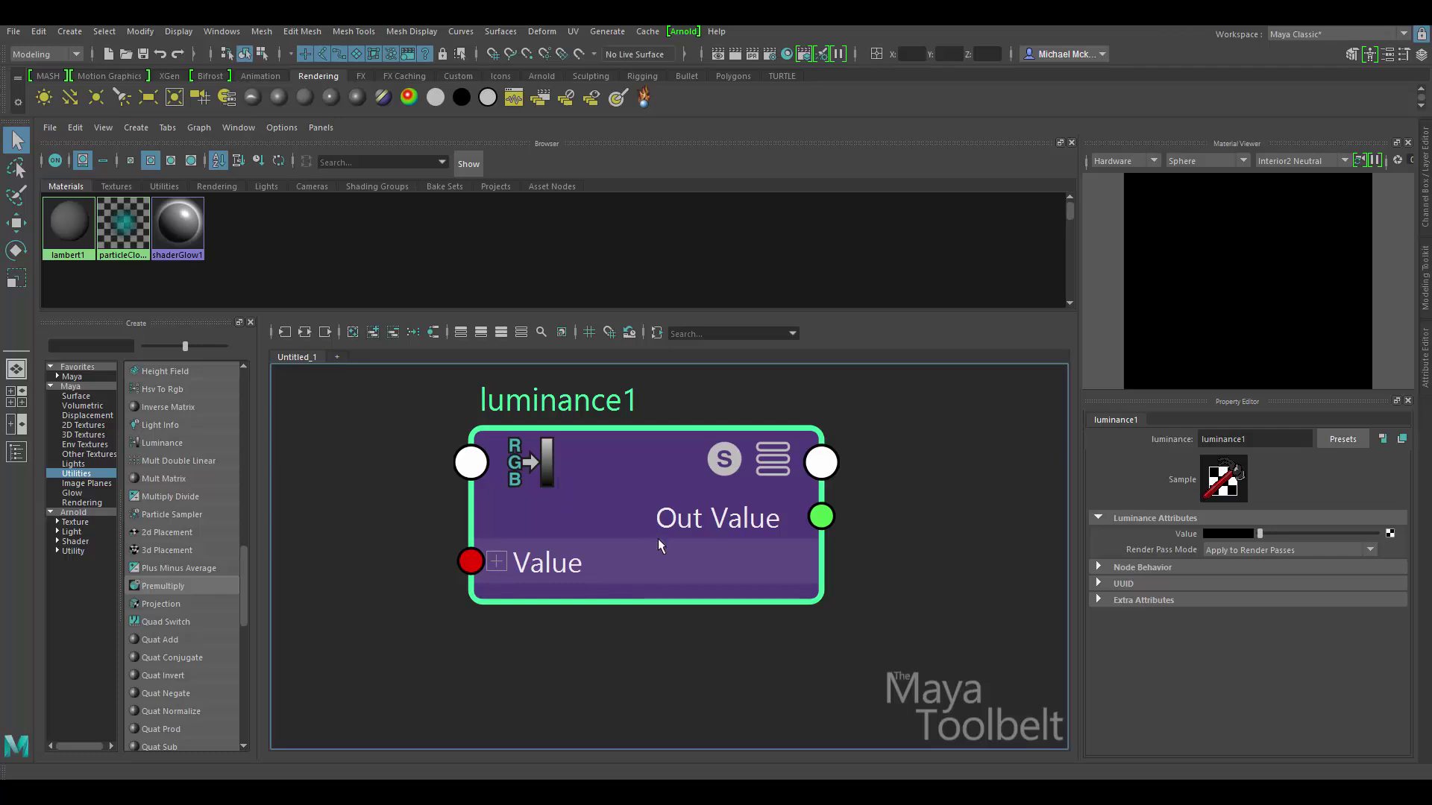
{"action": "middle_click_drag", "start_coordinate": [751, 589], "coordinate": [776, 579]}
{"action": "scroll", "coordinate": [776, 579], "scroll_direction": "down", "scroll_amount": 1}
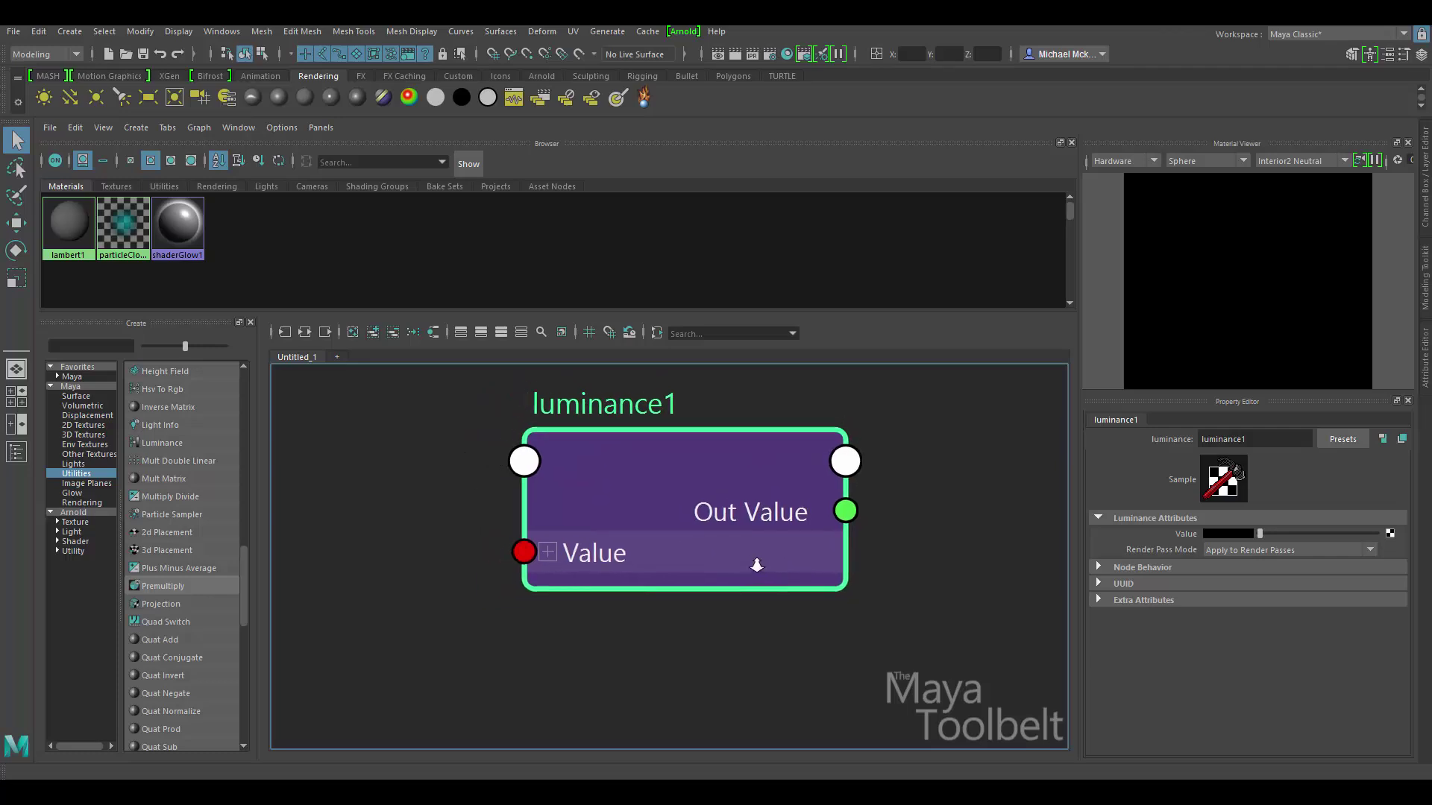
{"action": "left_click", "coordinate": [796, 452]}
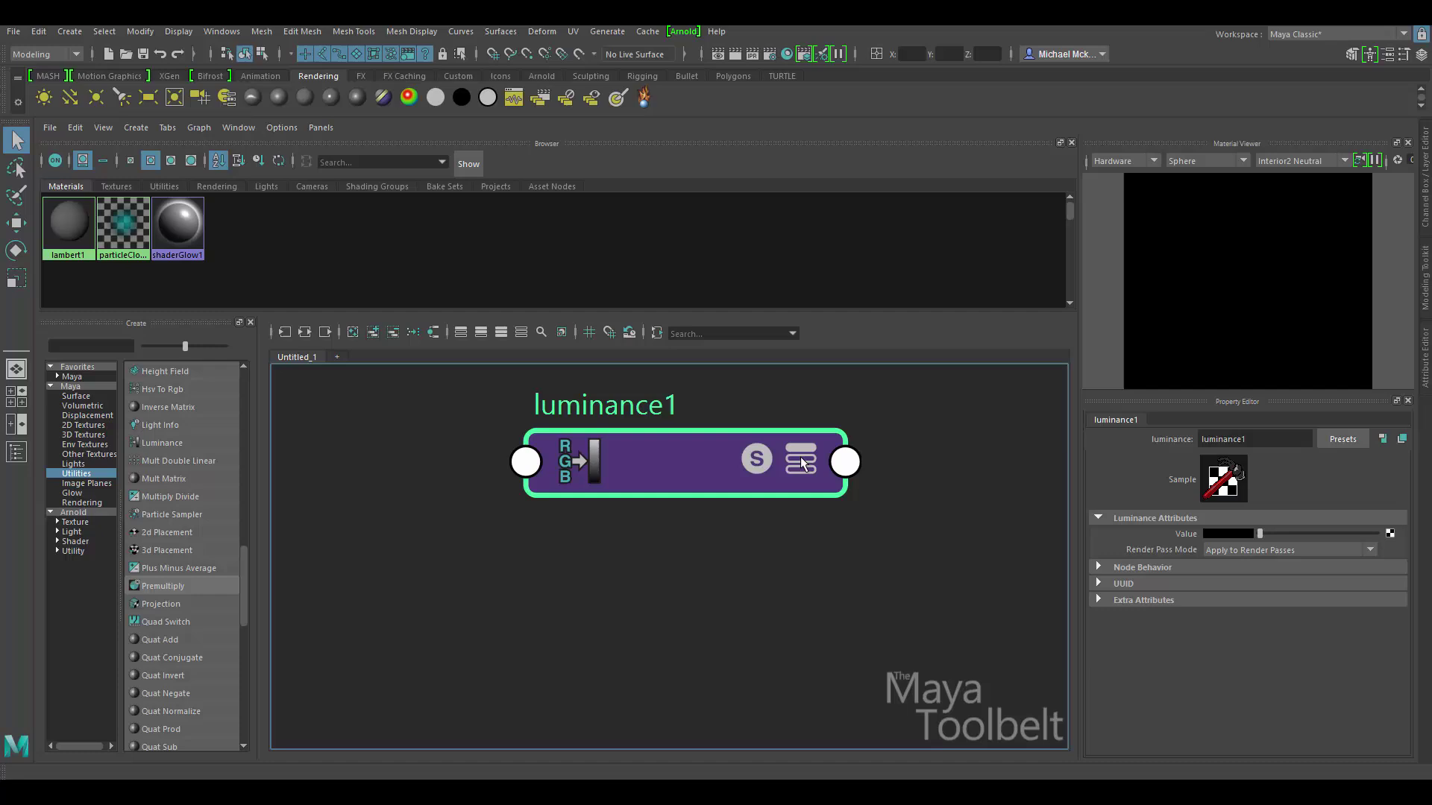
{"action": "scroll", "coordinate": [886, 531], "scroll_direction": "down", "scroll_amount": 3}
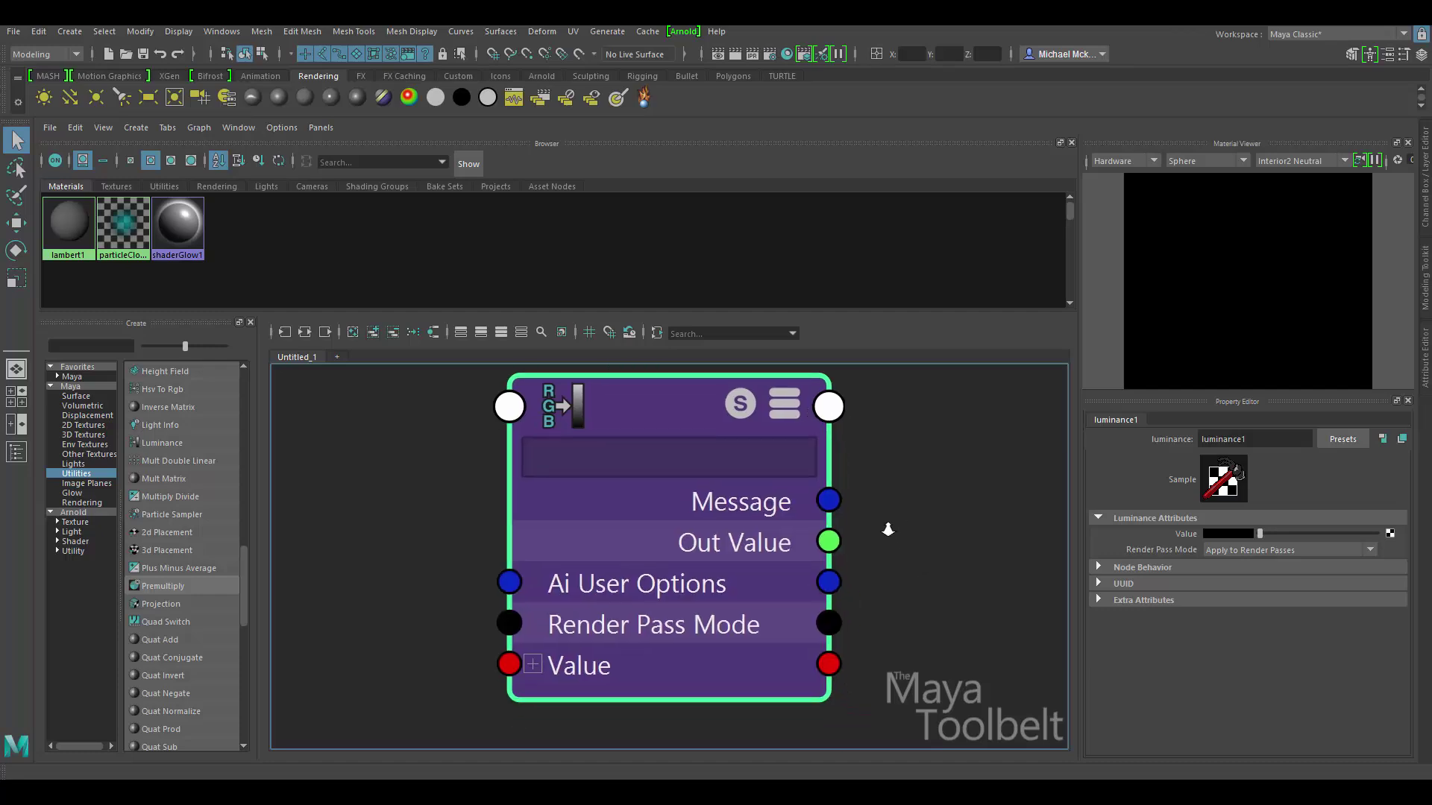
{"action": "middle_click_drag", "start_coordinate": [904, 547], "coordinate": [791, 501]}
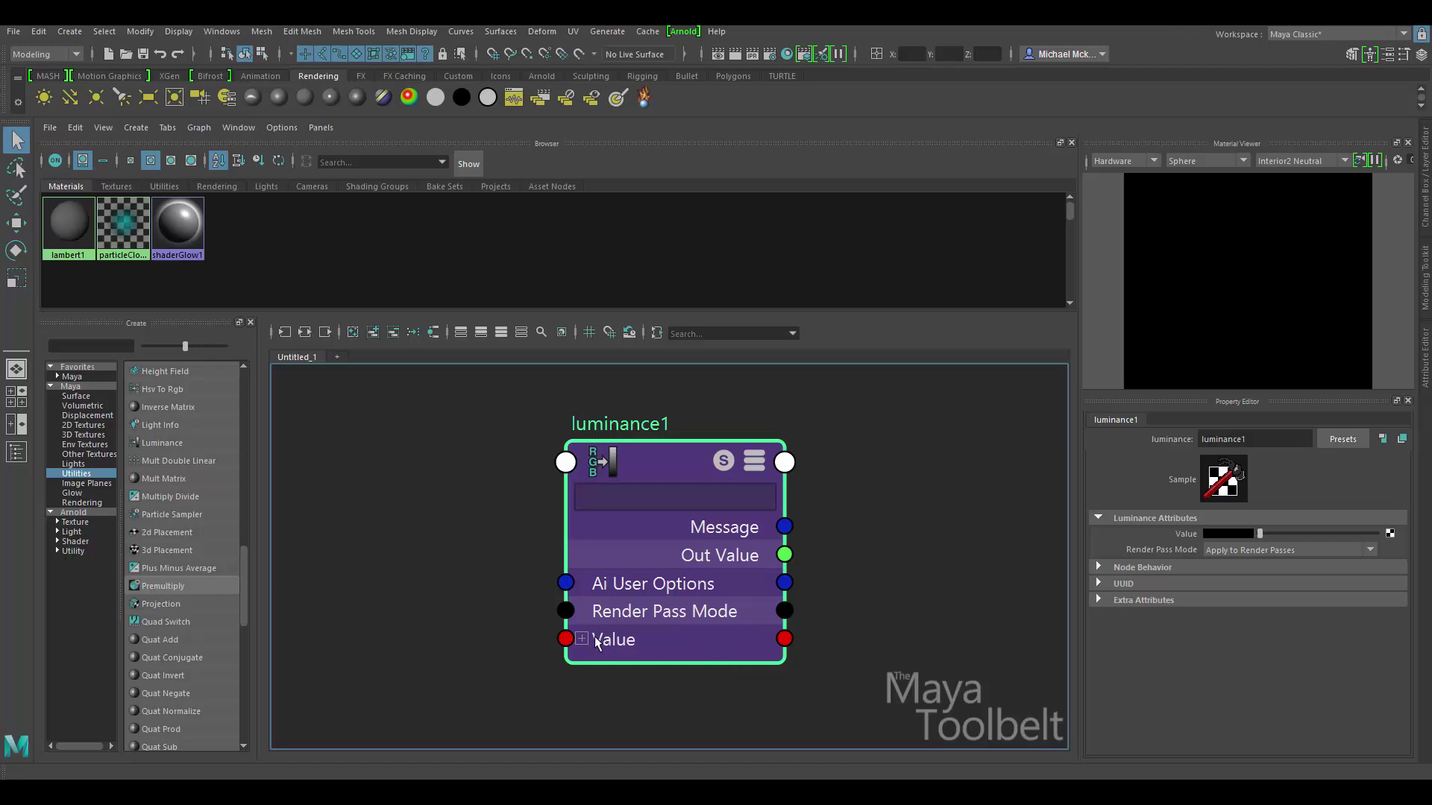
{"action": "left_click", "coordinate": [753, 460]}
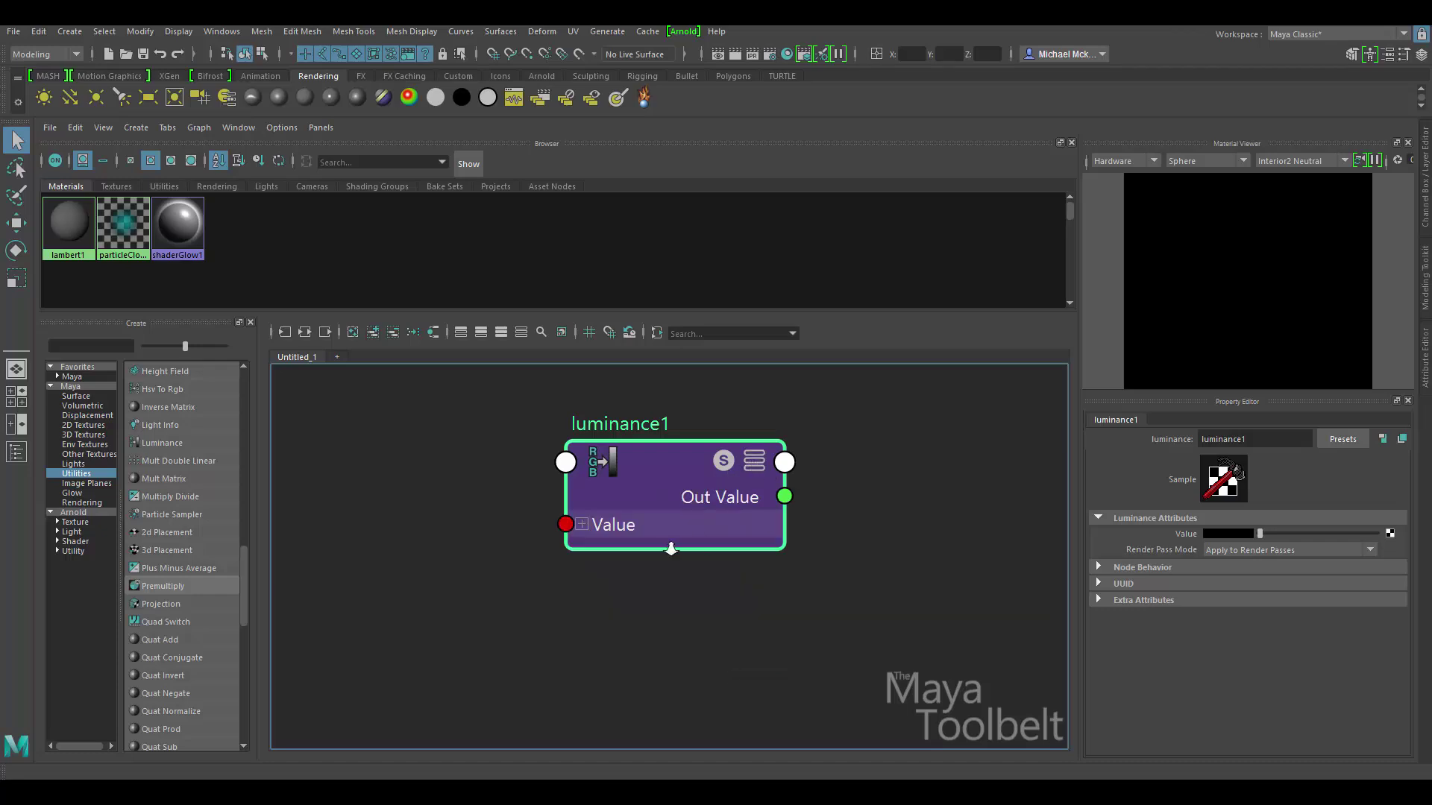
{"action": "scroll", "coordinate": [786, 601], "scroll_direction": "up", "scroll_amount": 3}
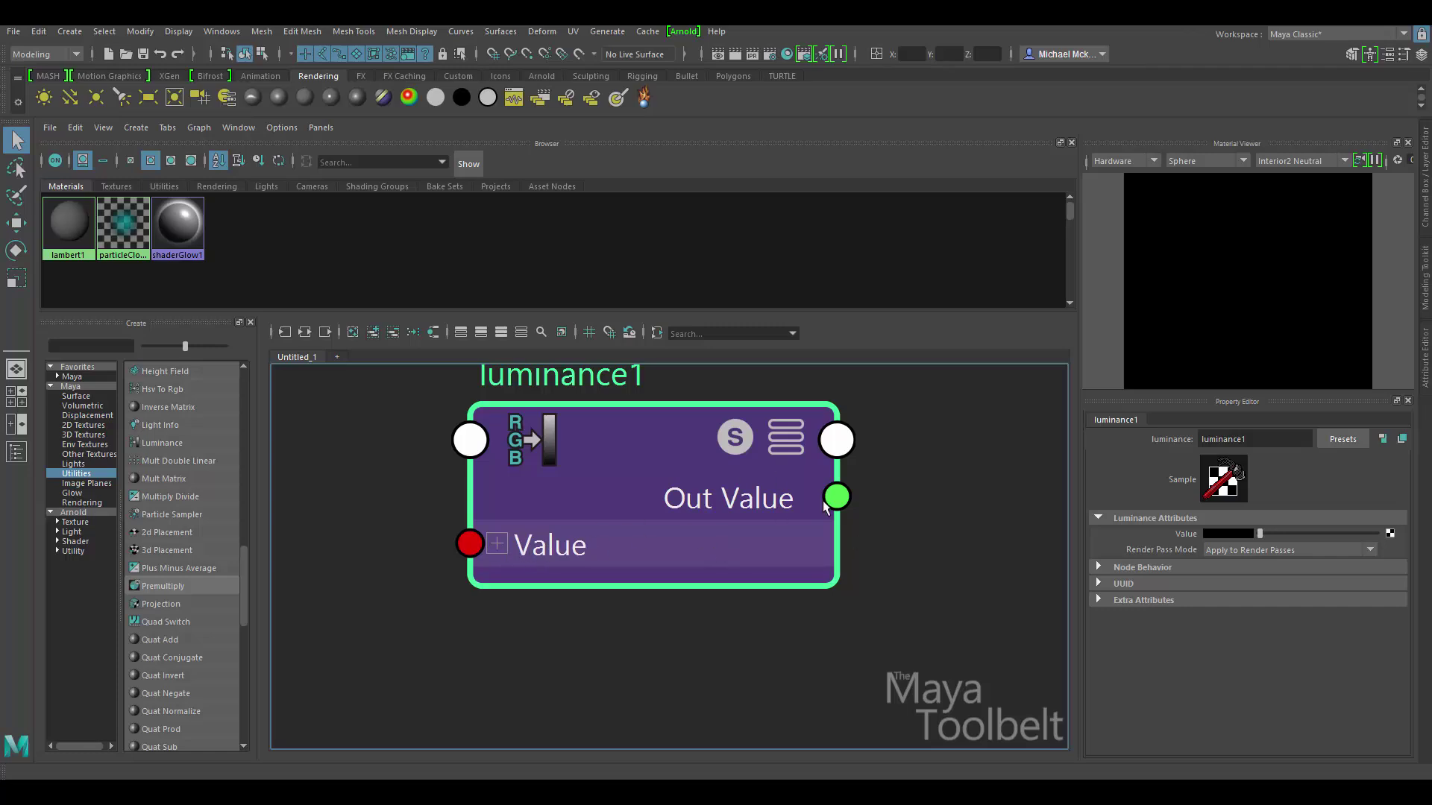
- Expand luminance1's Value into Value R, G and B ports and frame the node
{"action": "left_click", "coordinate": [497, 543]}
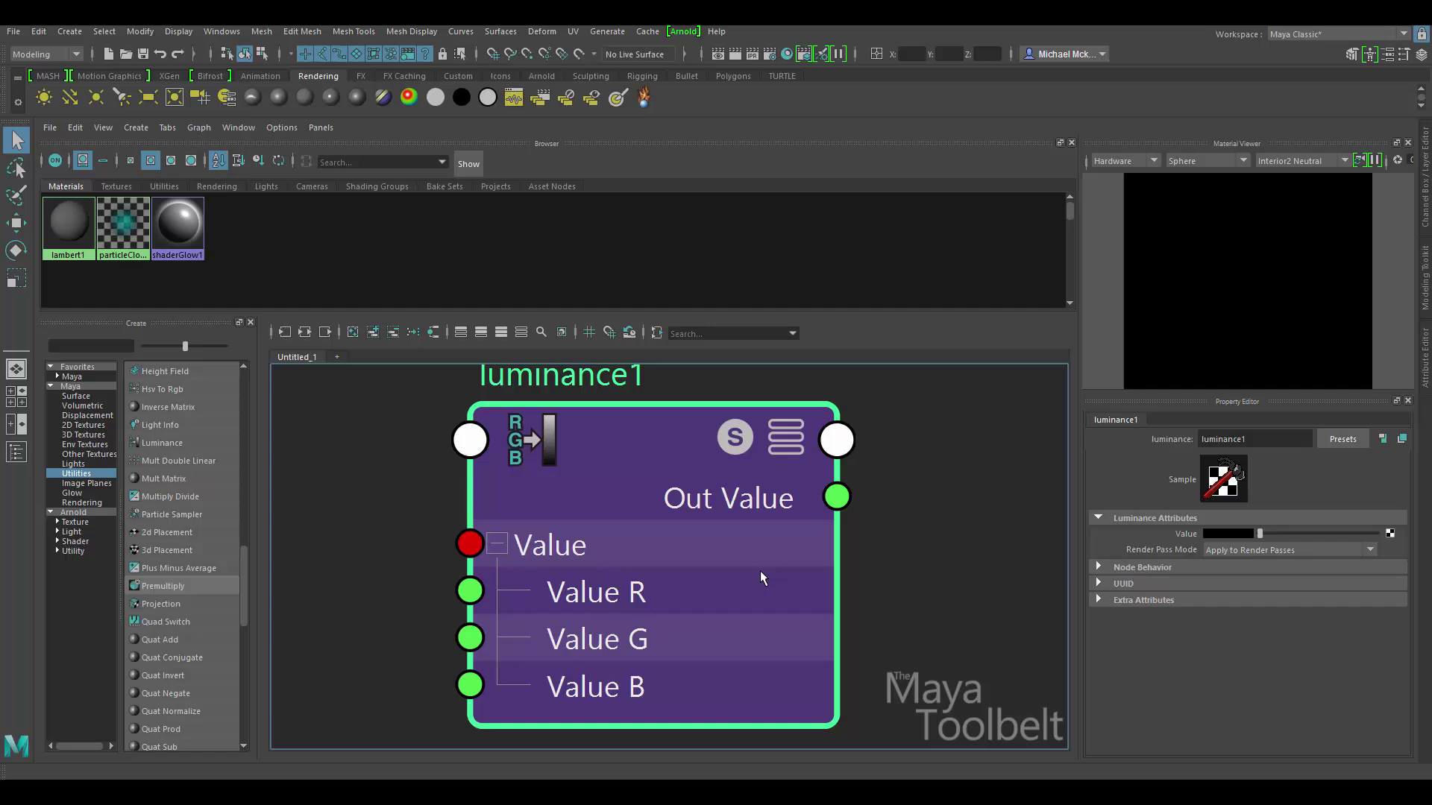
{"action": "scroll", "coordinate": [810, 574], "scroll_direction": "down", "scroll_amount": 2}
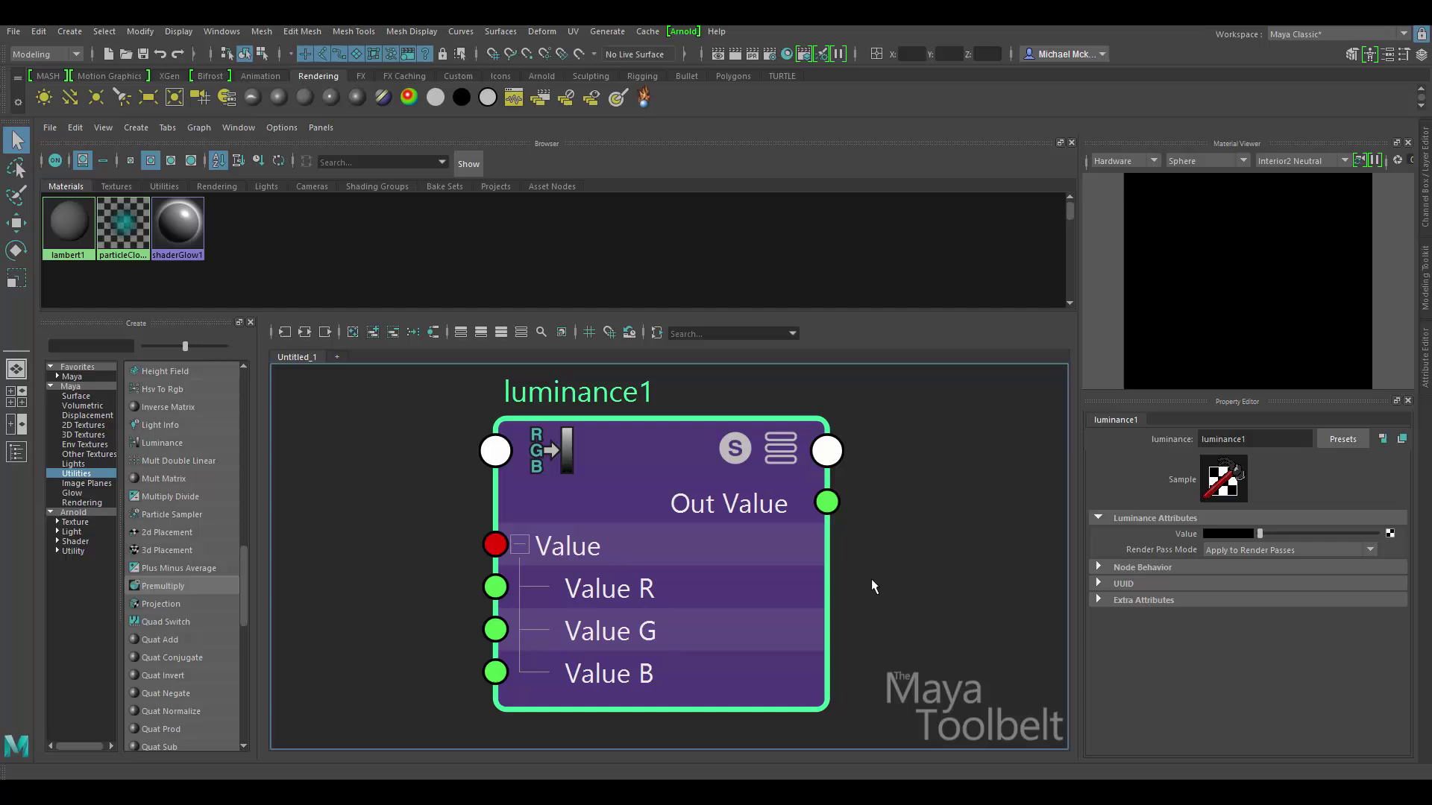
{"action": "scroll", "coordinate": [910, 536], "scroll_direction": "down", "scroll_amount": 3}
{"action": "left_click_drag", "start_coordinate": [783, 528], "coordinate": [725, 556]}
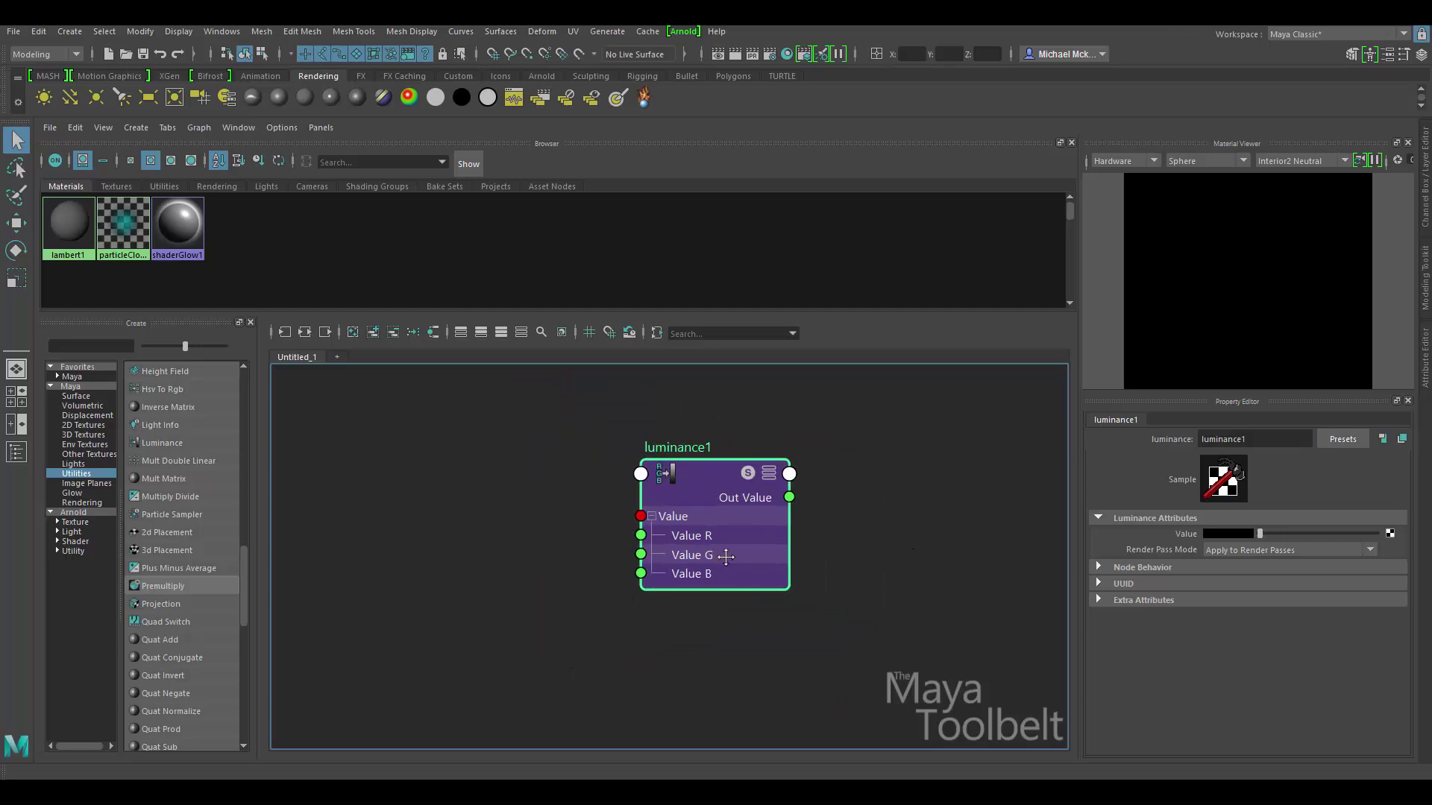
{"action": "key", "text": "f"}
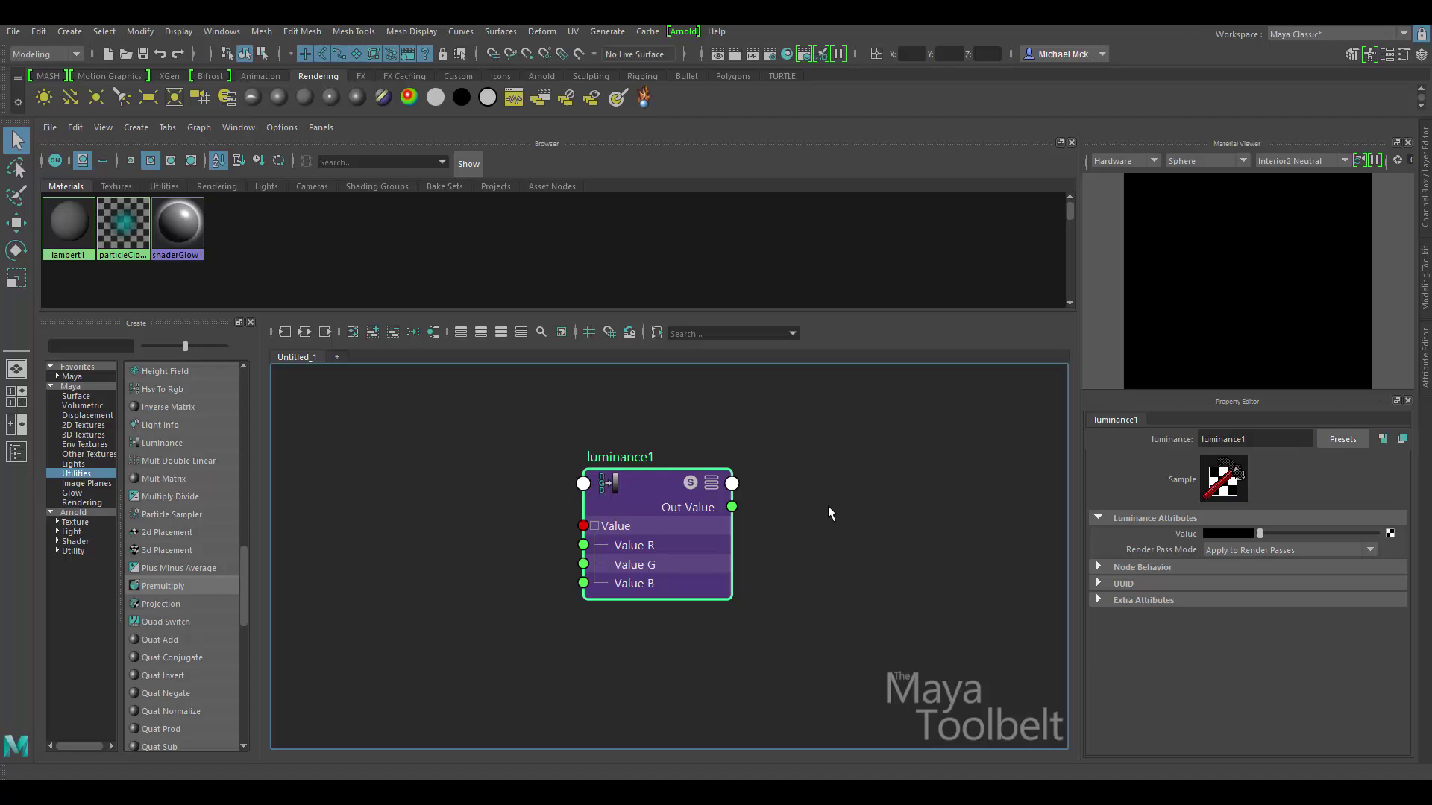
- Create lambert2 from Surface > Lambert and select it with lambert2SG
{"action": "left_click", "coordinate": [75, 395]}
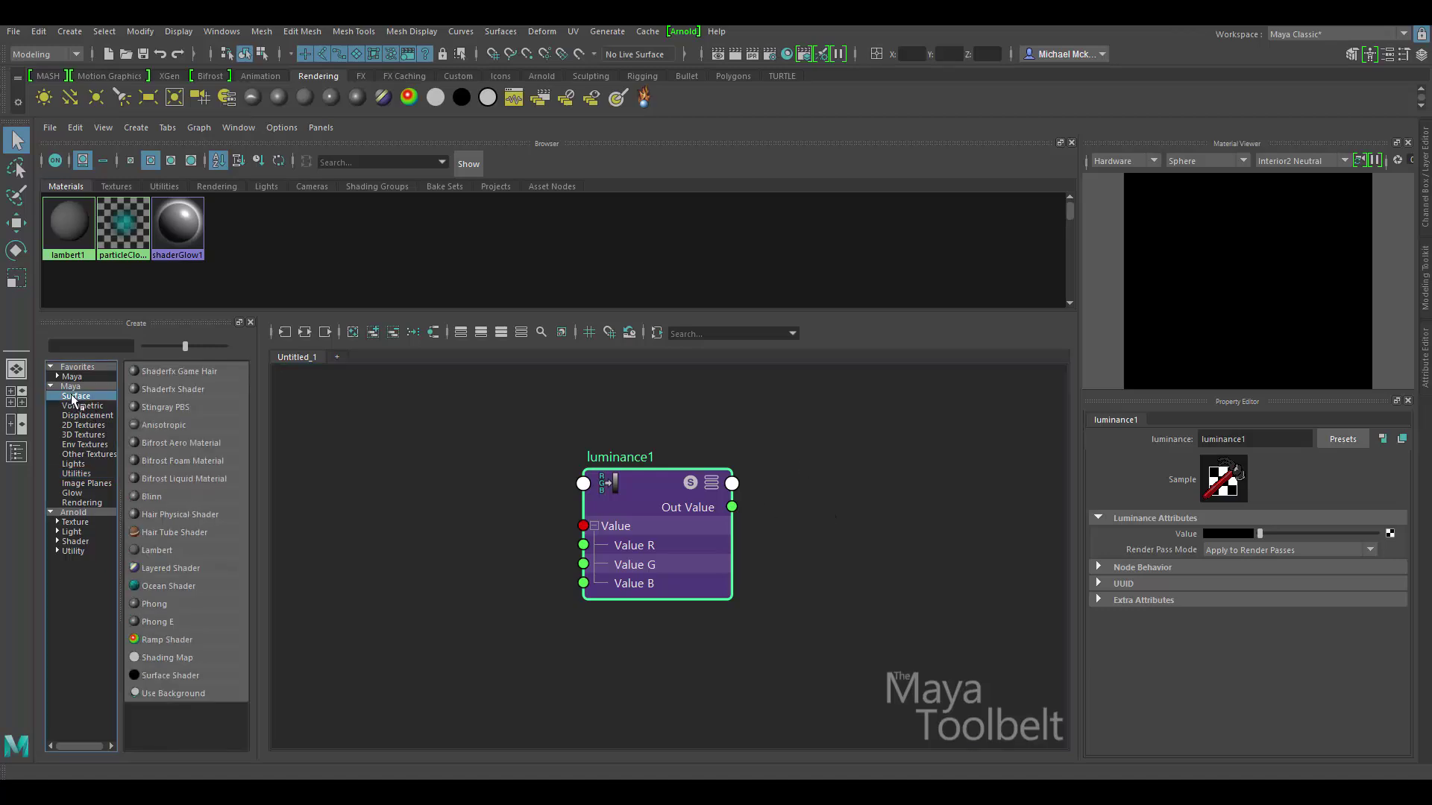
{"action": "left_click", "coordinate": [162, 544]}
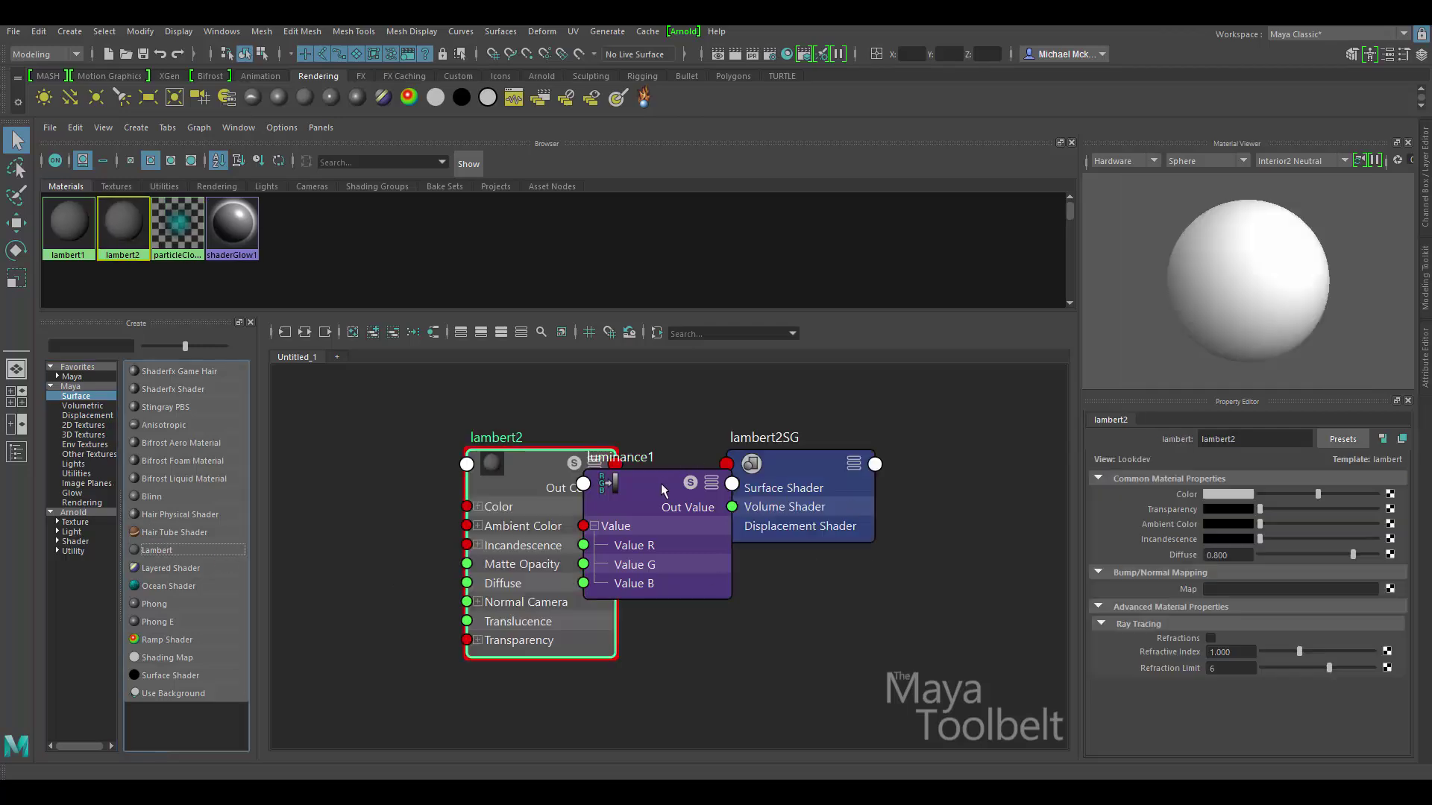
{"action": "left_click", "coordinate": [768, 459], "text": "shift"}
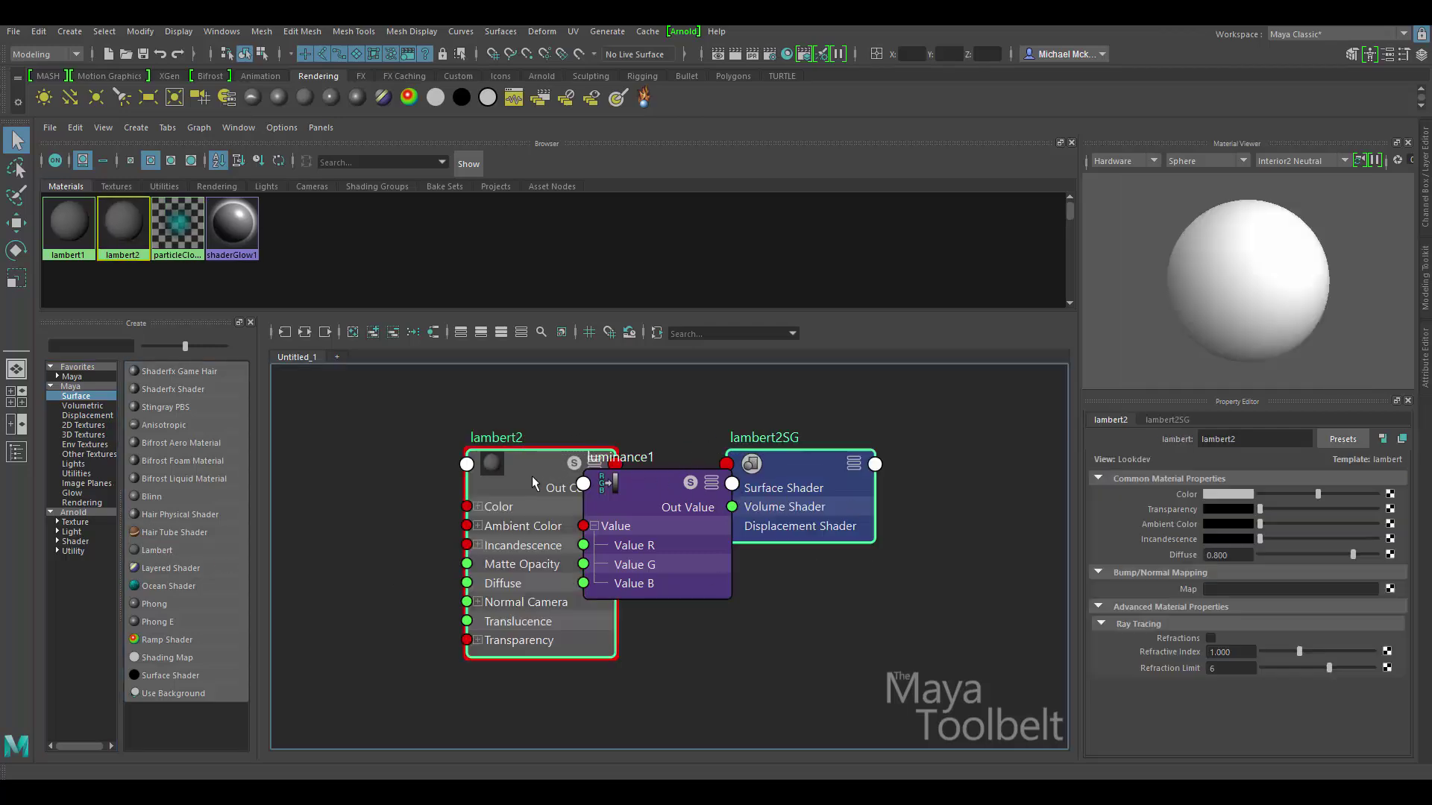
- Move lambert2 and lambert2SG to the right of luminance1
{"action": "left_click_drag", "start_coordinate": [539, 474], "coordinate": [837, 437]}
{"action": "middle_click_drag", "start_coordinate": [837, 437], "coordinate": [583, 434], "text": "alt"}
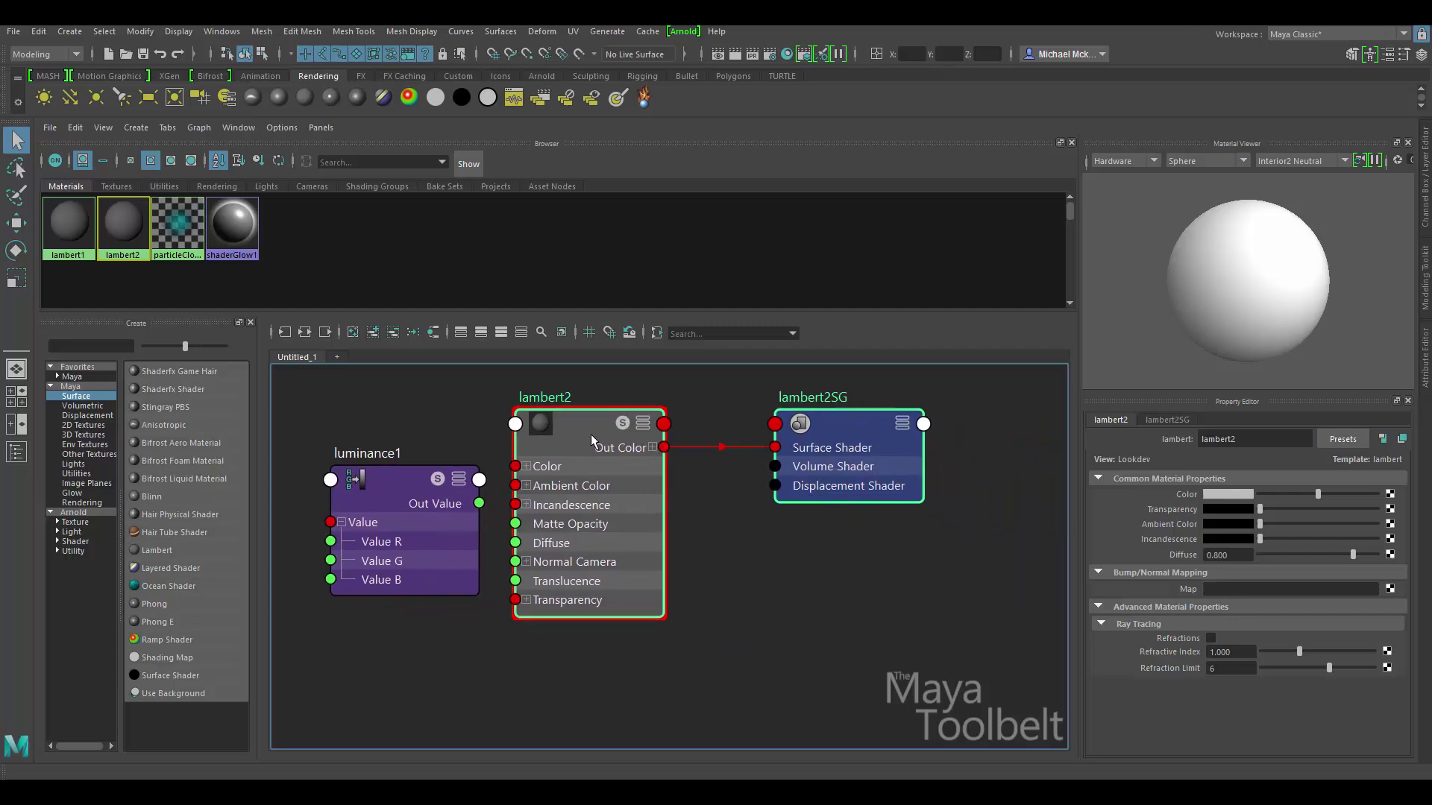
{"action": "left_click_drag", "start_coordinate": [593, 441], "coordinate": [682, 452]}
{"action": "left_click", "coordinate": [386, 482]}
{"action": "middle_click_drag", "start_coordinate": [572, 522], "coordinate": [643, 525], "text": "alt"}
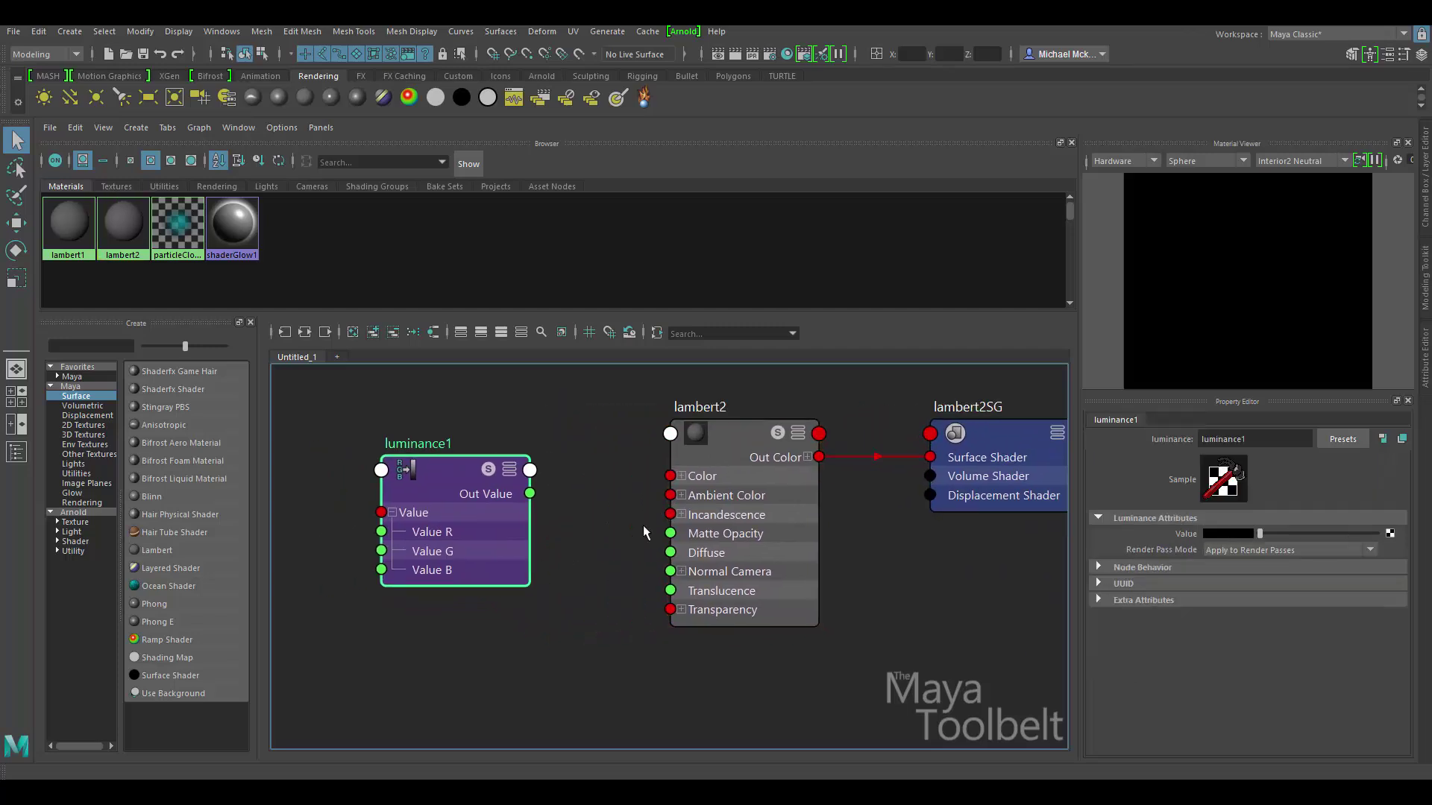
{"action": "left_click", "coordinate": [726, 443]}
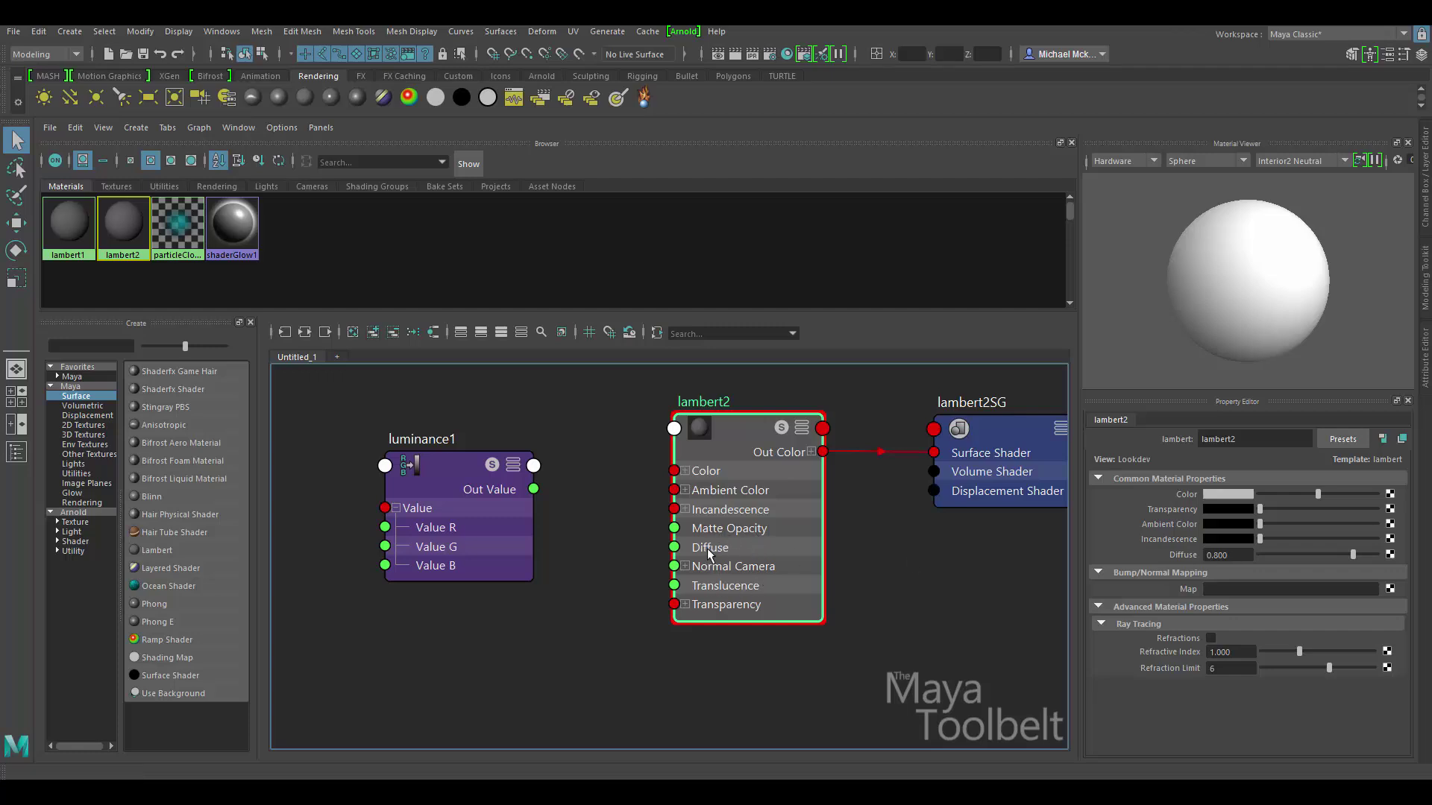
{"action": "left_click_drag", "start_coordinate": [1353, 554], "coordinate": [1342, 556]}
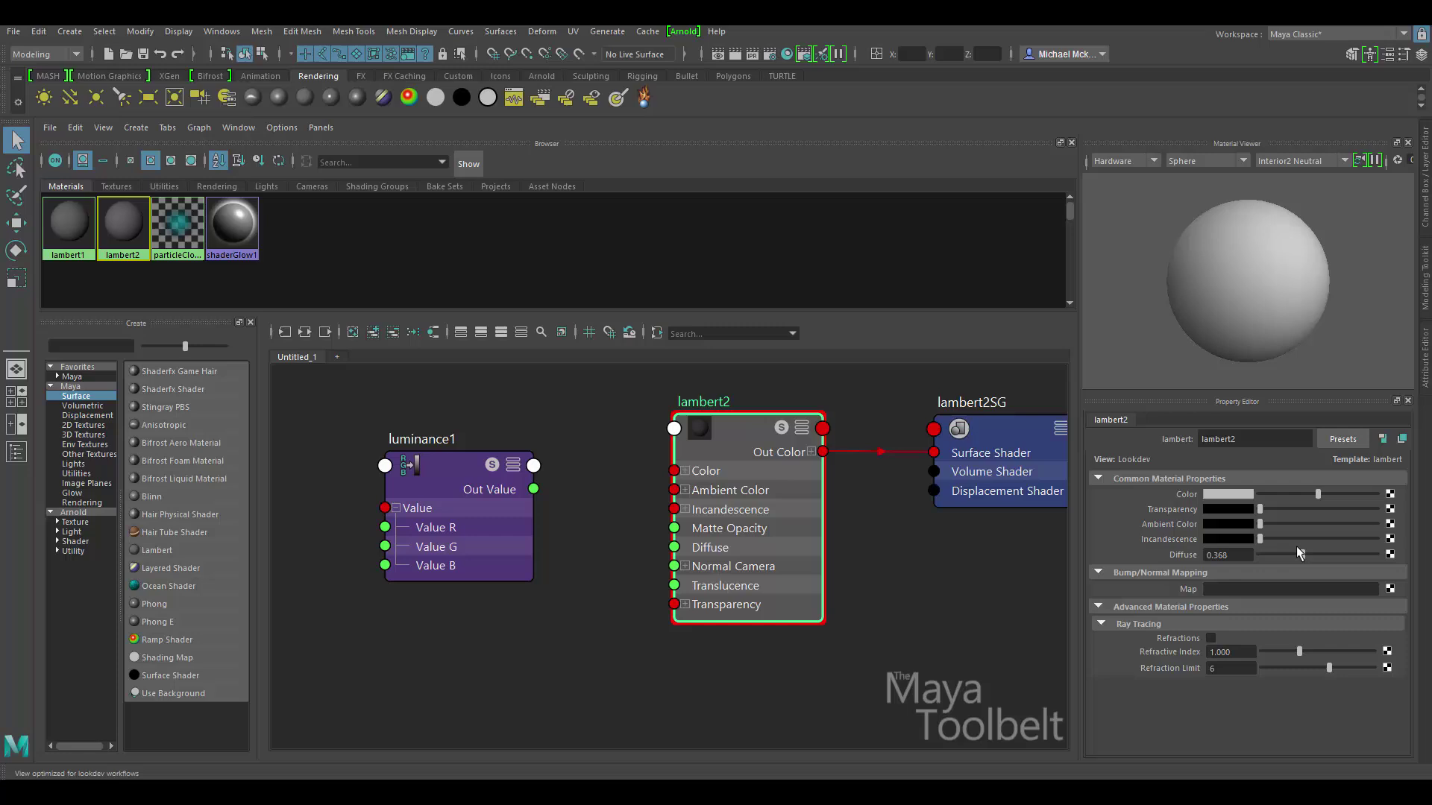
{"action": "left_click_drag", "start_coordinate": [1299, 552], "coordinate": [1401, 561]}
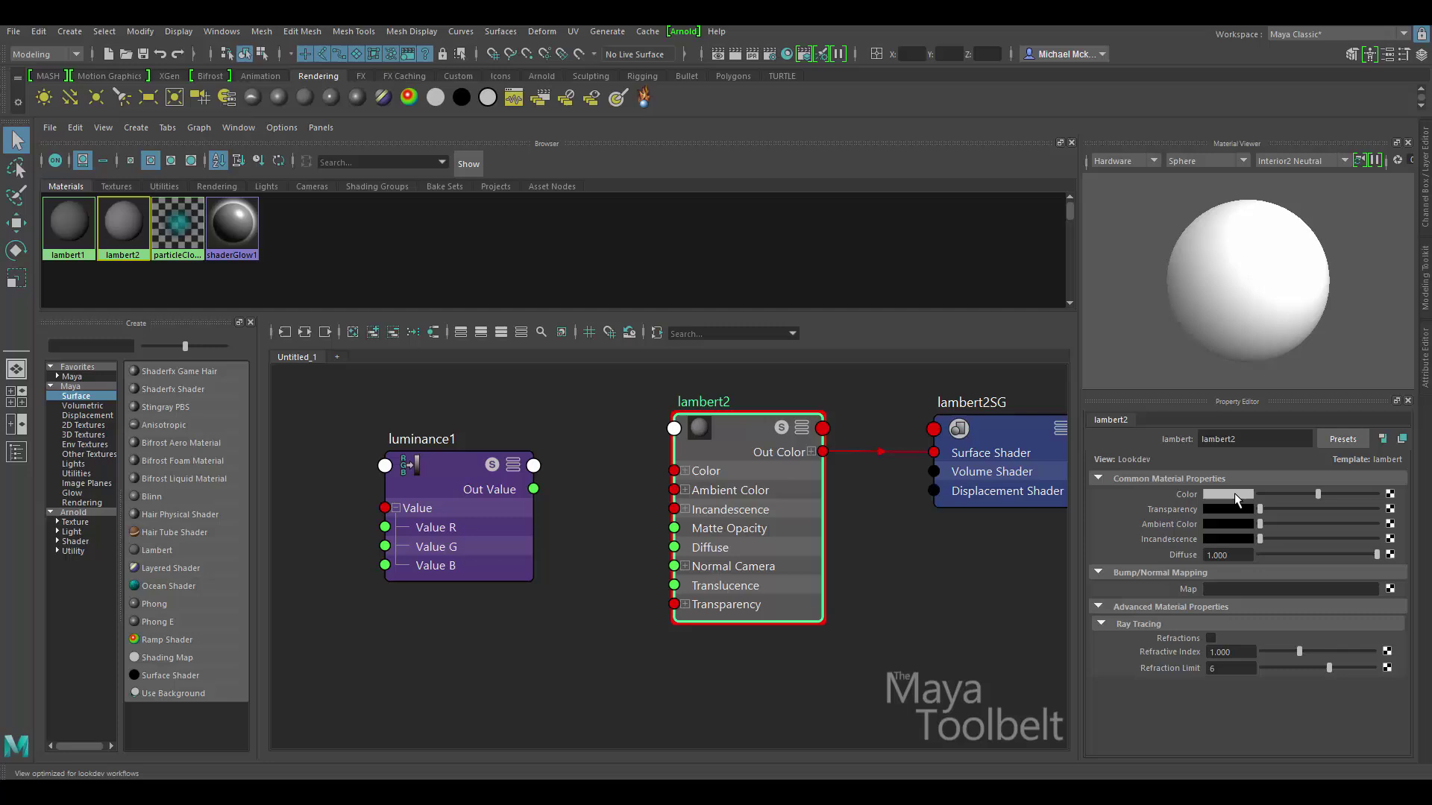
{"action": "left_click_drag", "start_coordinate": [1378, 555], "coordinate": [1256, 557]}
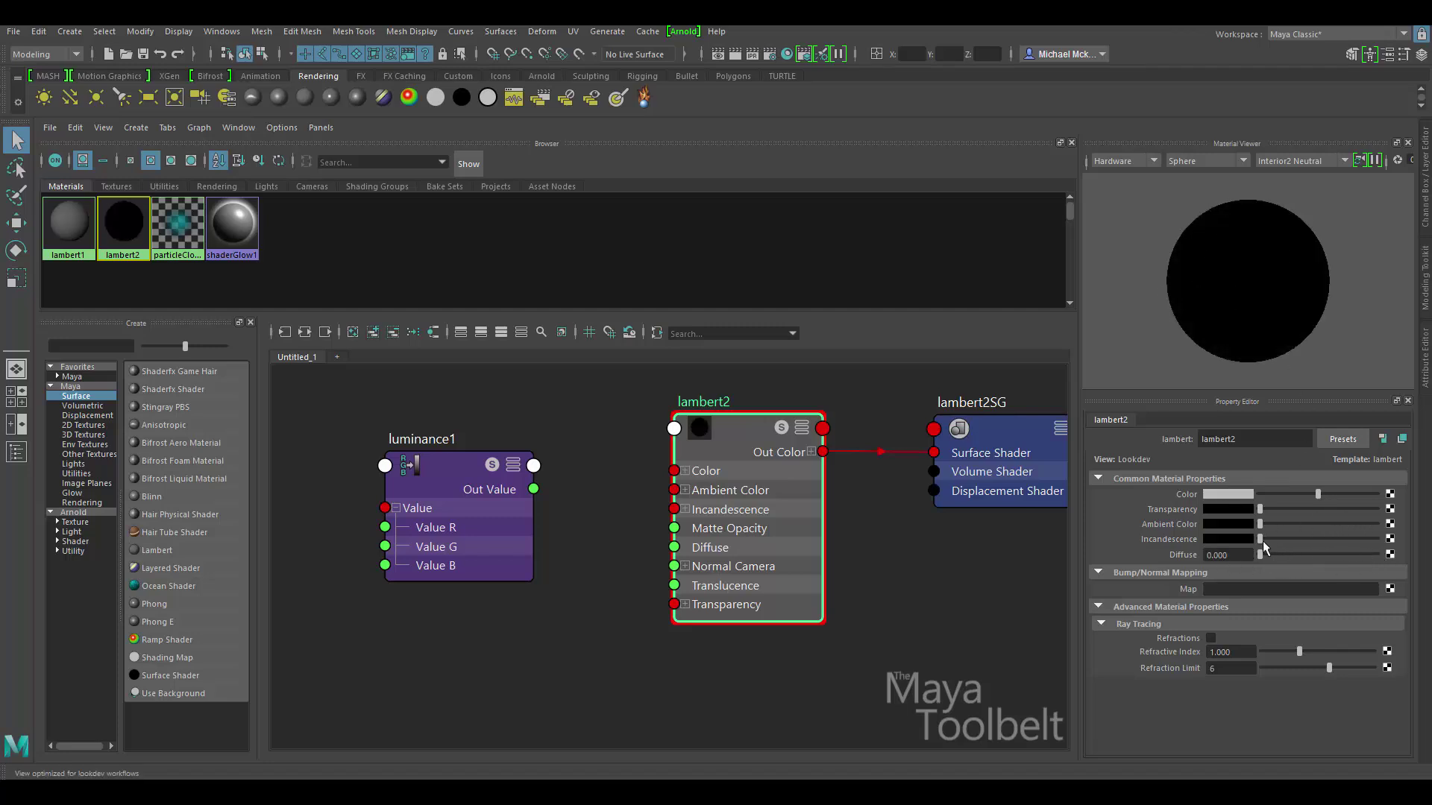
{"action": "left_click", "coordinate": [1239, 554]}
{"action": "type", "text": "0.8"}
{"action": "key", "text": "Return"}
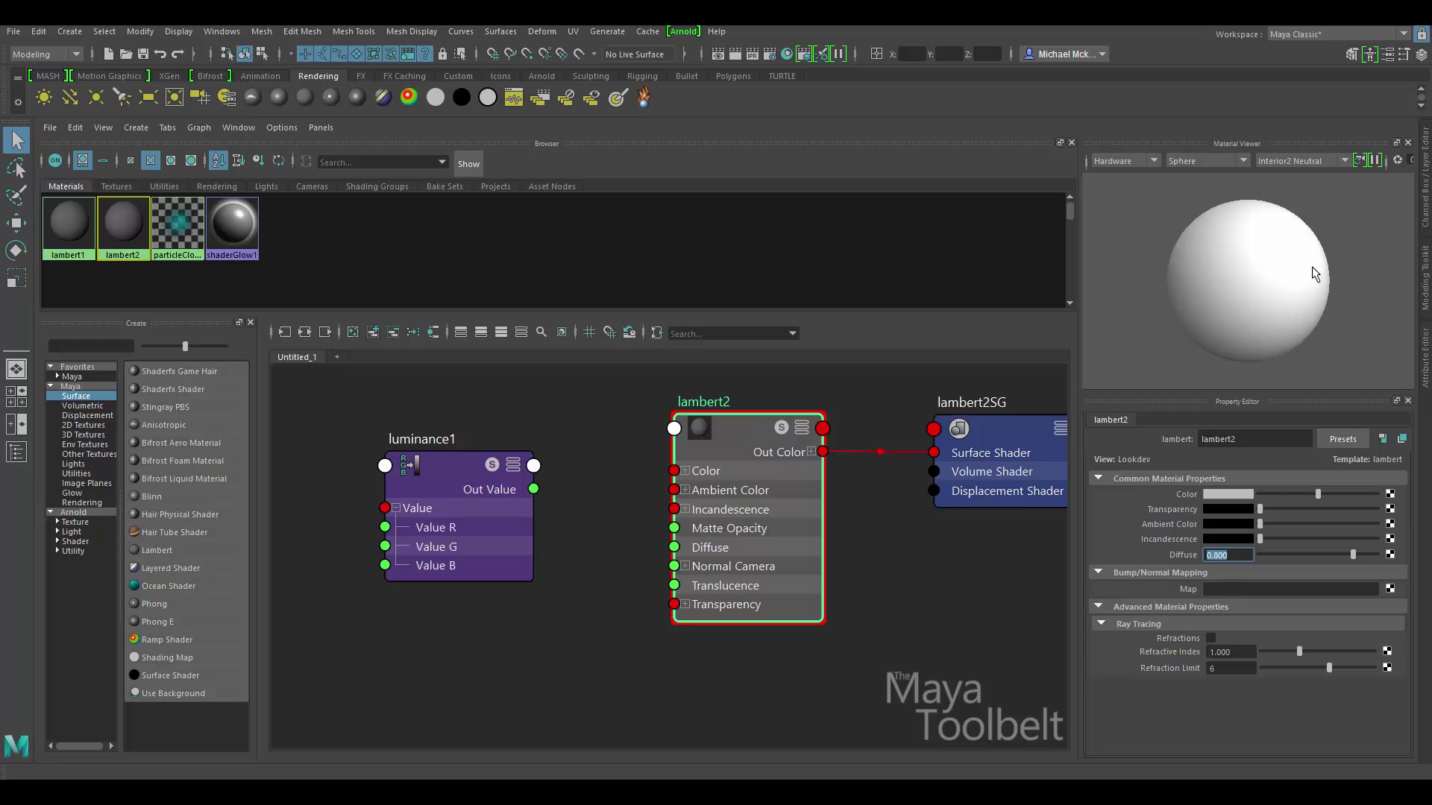
{"action": "left_click", "coordinate": [1242, 495]}
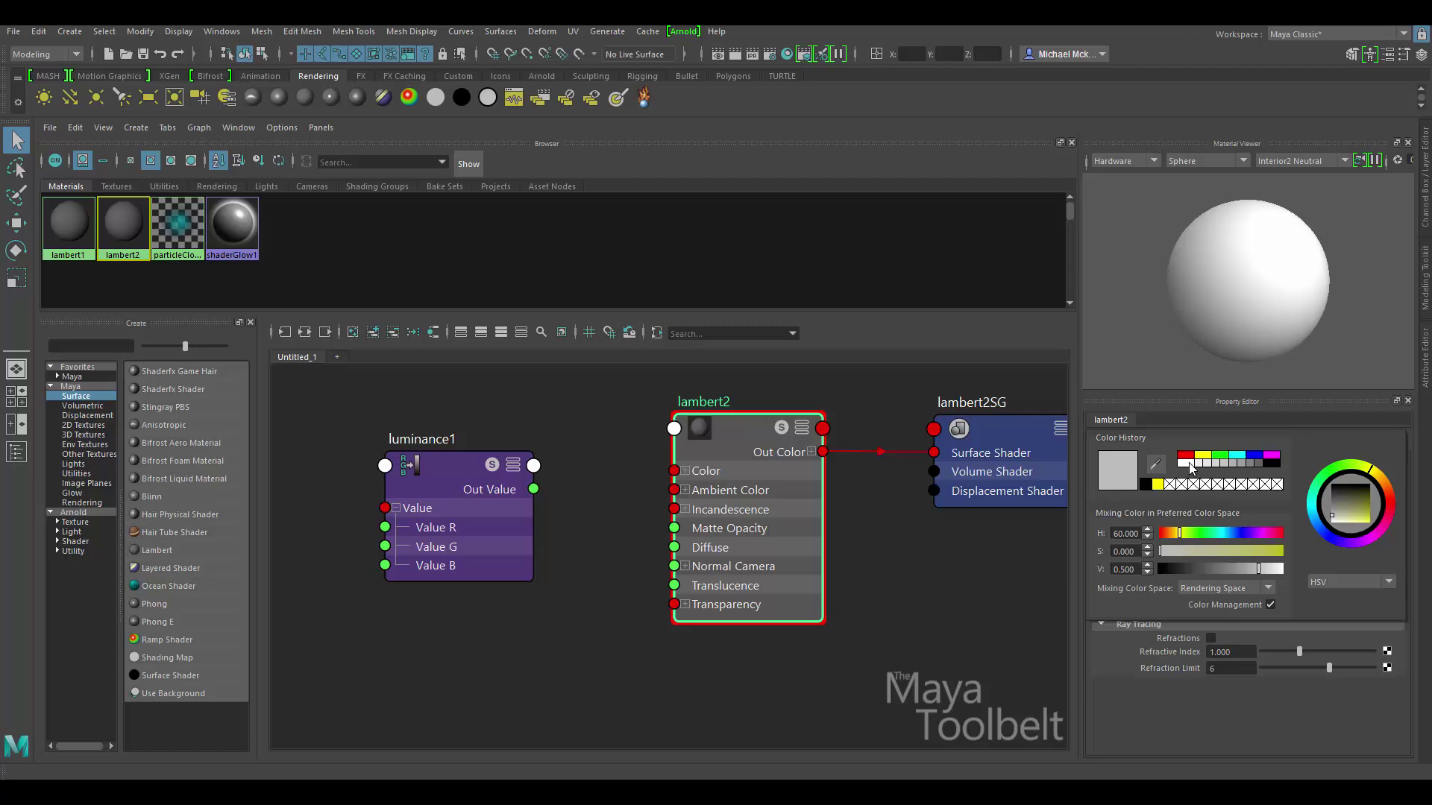
{"action": "left_click", "coordinate": [1190, 465]}
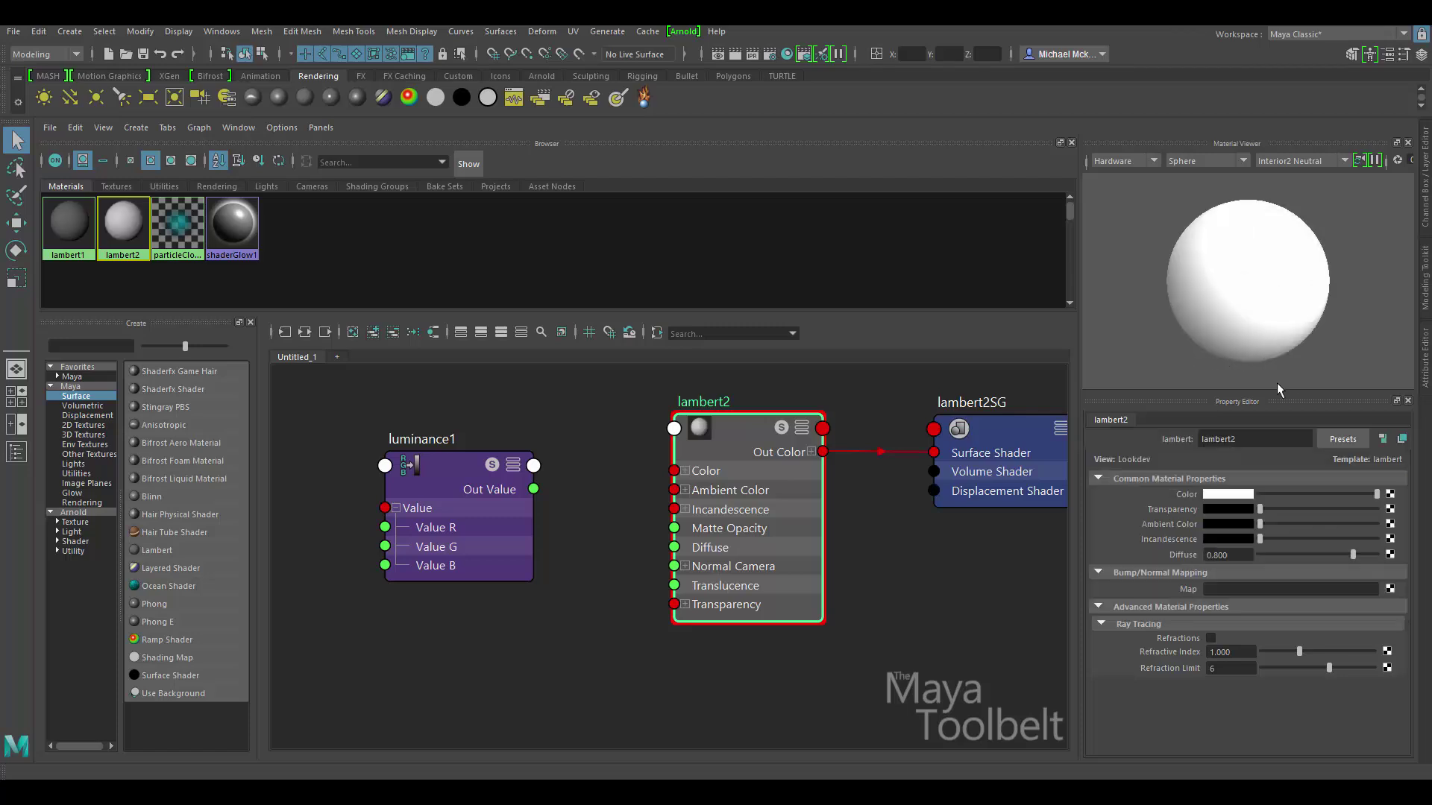
{"action": "left_click_drag", "start_coordinate": [1353, 554], "coordinate": [1344, 549]}
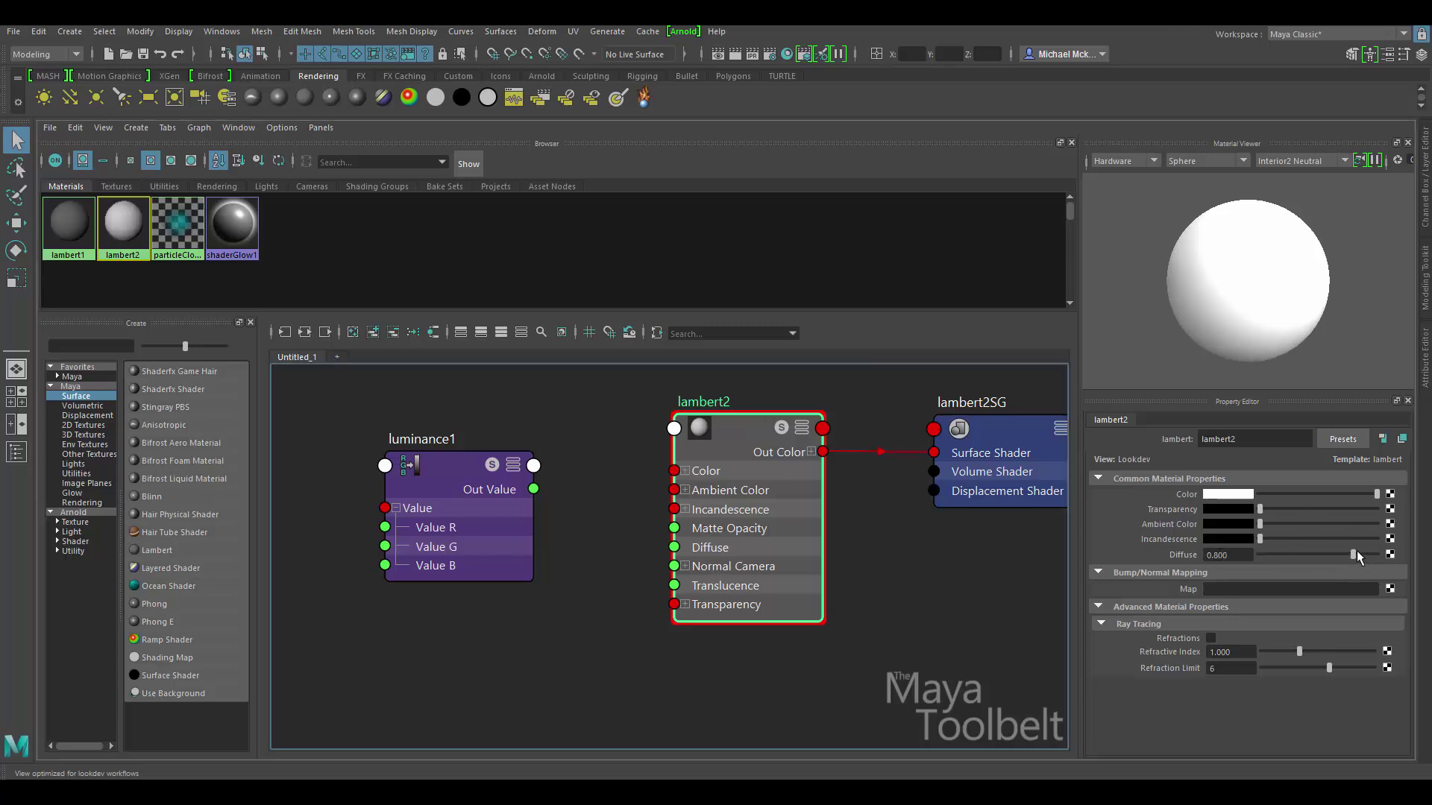
{"action": "left_click_drag", "start_coordinate": [1354, 554], "coordinate": [1379, 555]}
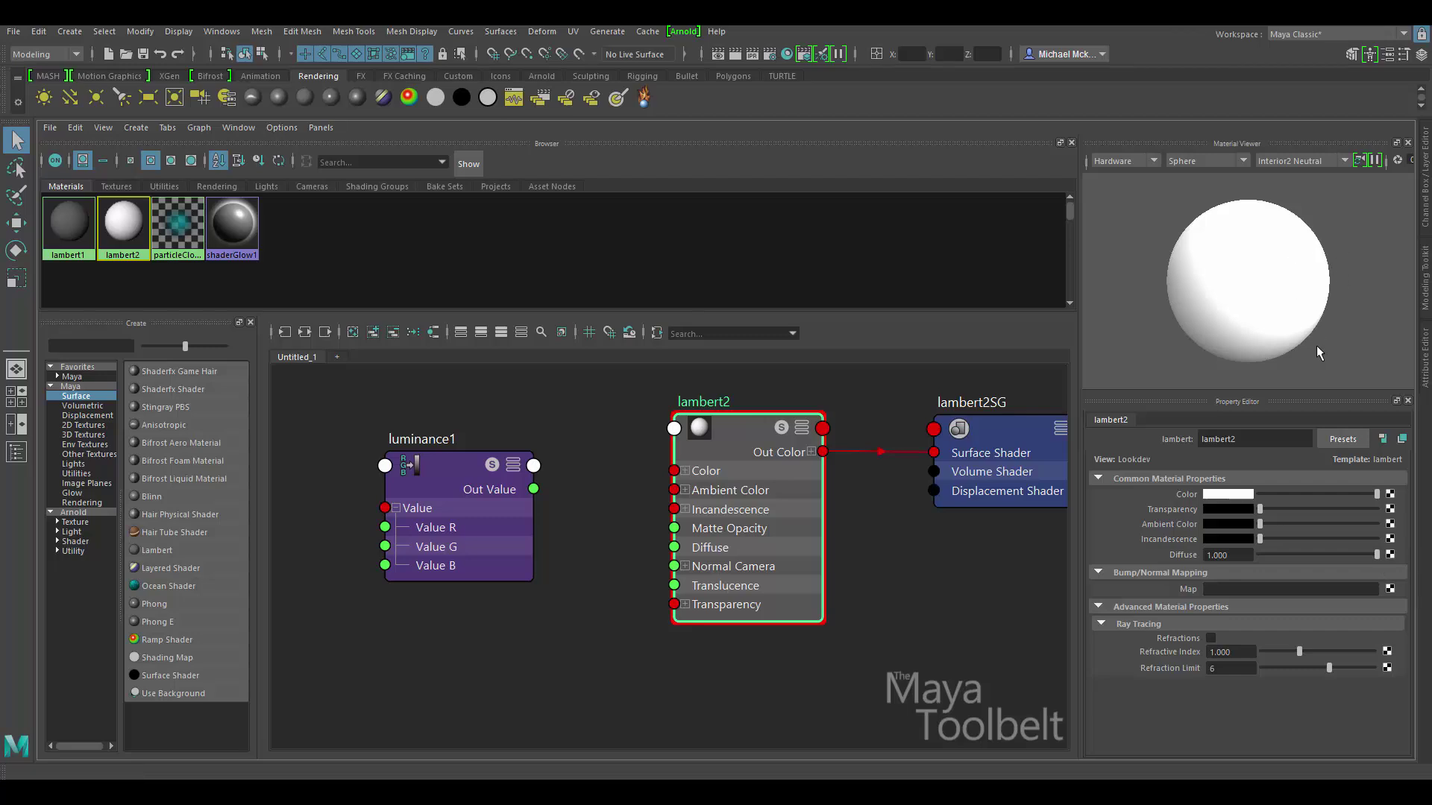
{"action": "key", "text": "ctrl+z"}
{"action": "key", "text": "ctrl+z"}
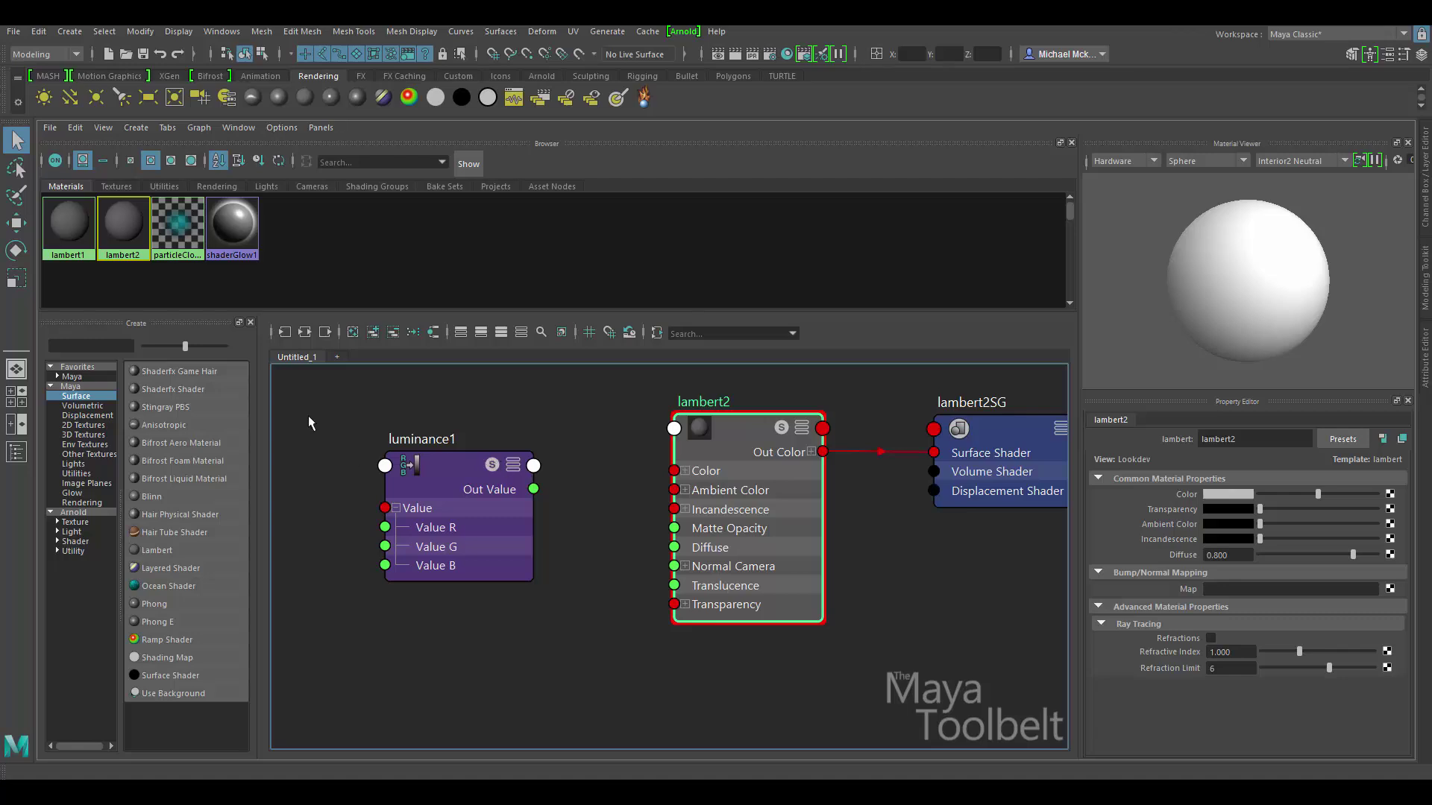
- Create a 2D File texture node, file1, and lay the graph out left to right
{"action": "left_click", "coordinate": [87, 425]}
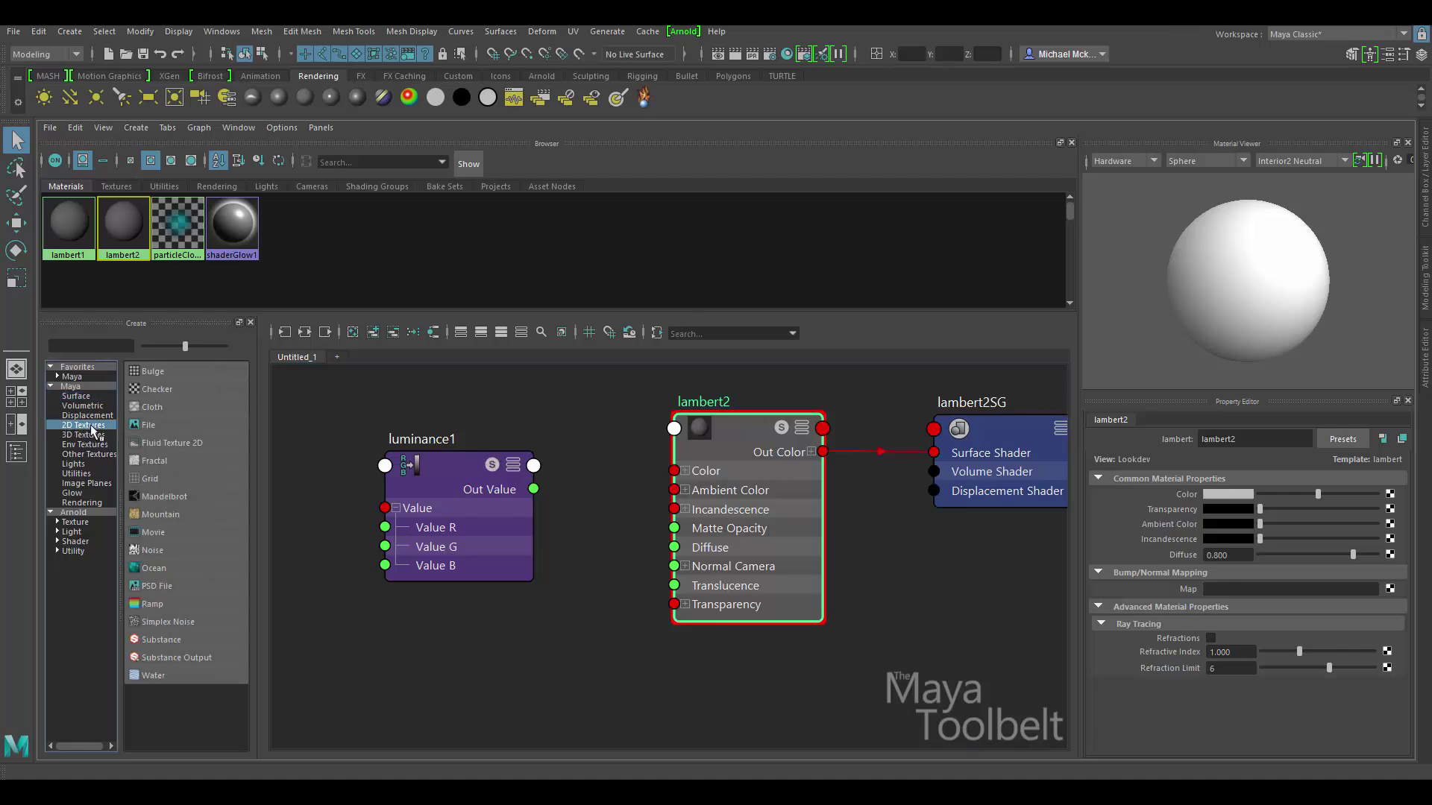
{"action": "left_click", "coordinate": [158, 423]}
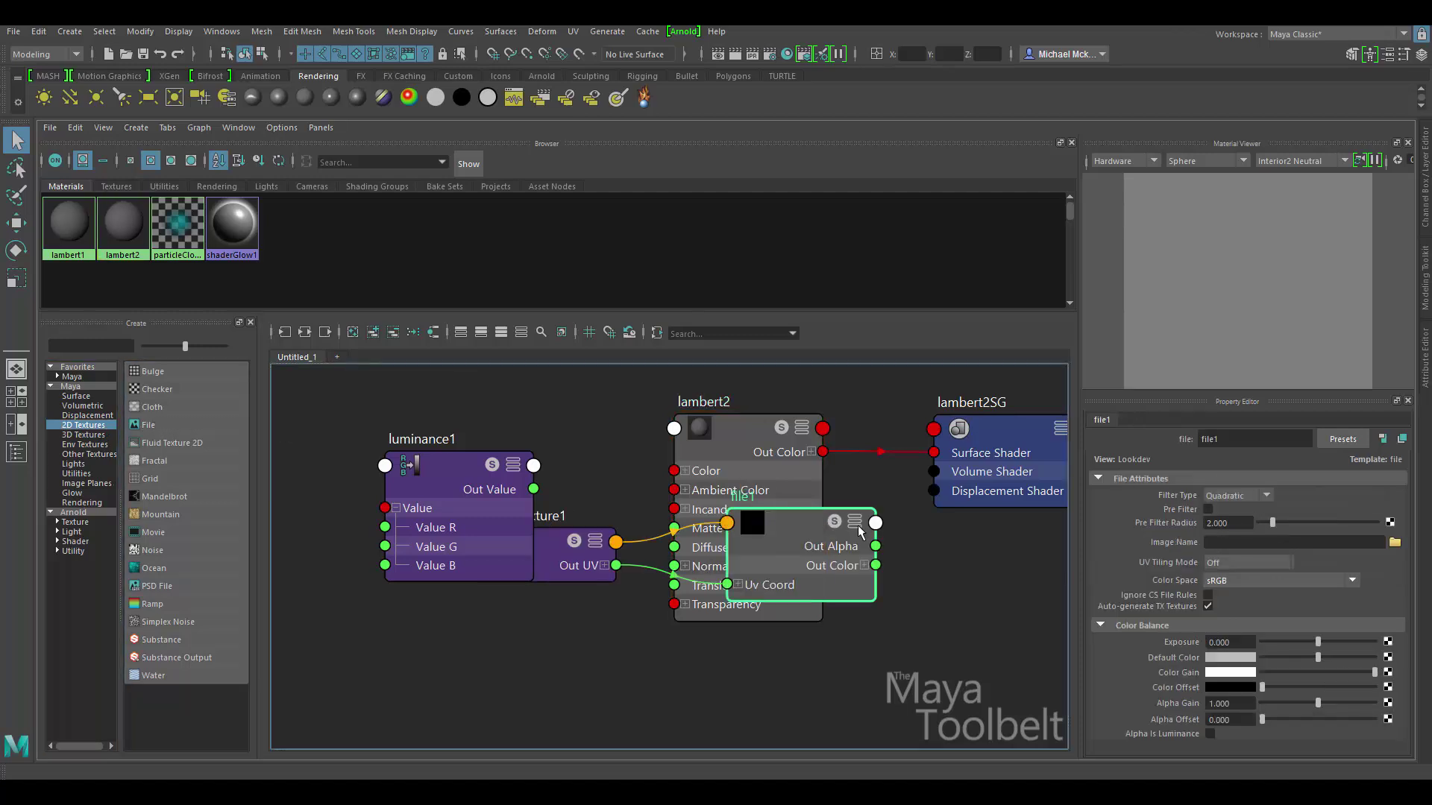
{"action": "scroll", "coordinate": [865, 533], "scroll_direction": "down", "scroll_amount": 5}
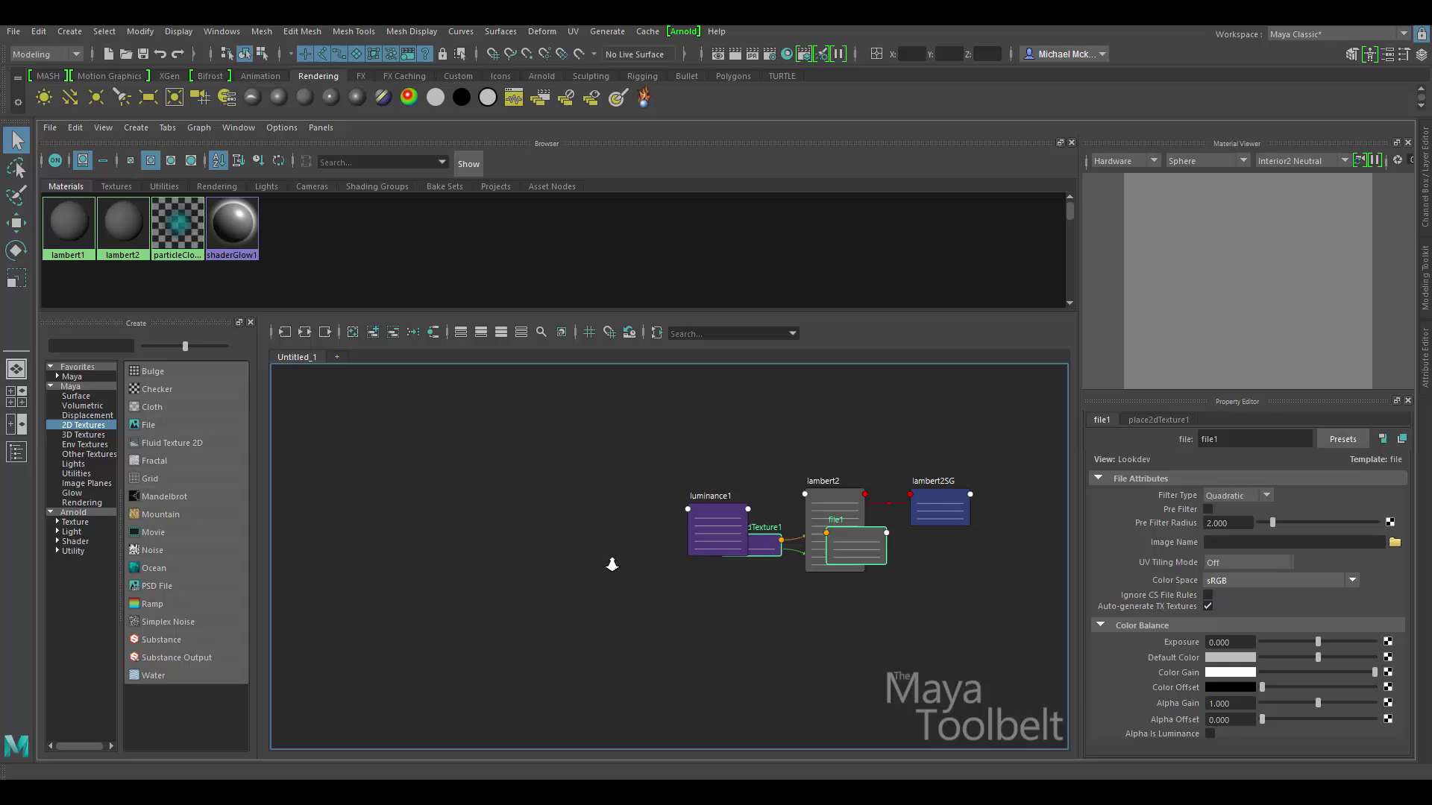
{"action": "key", "text": "3"}
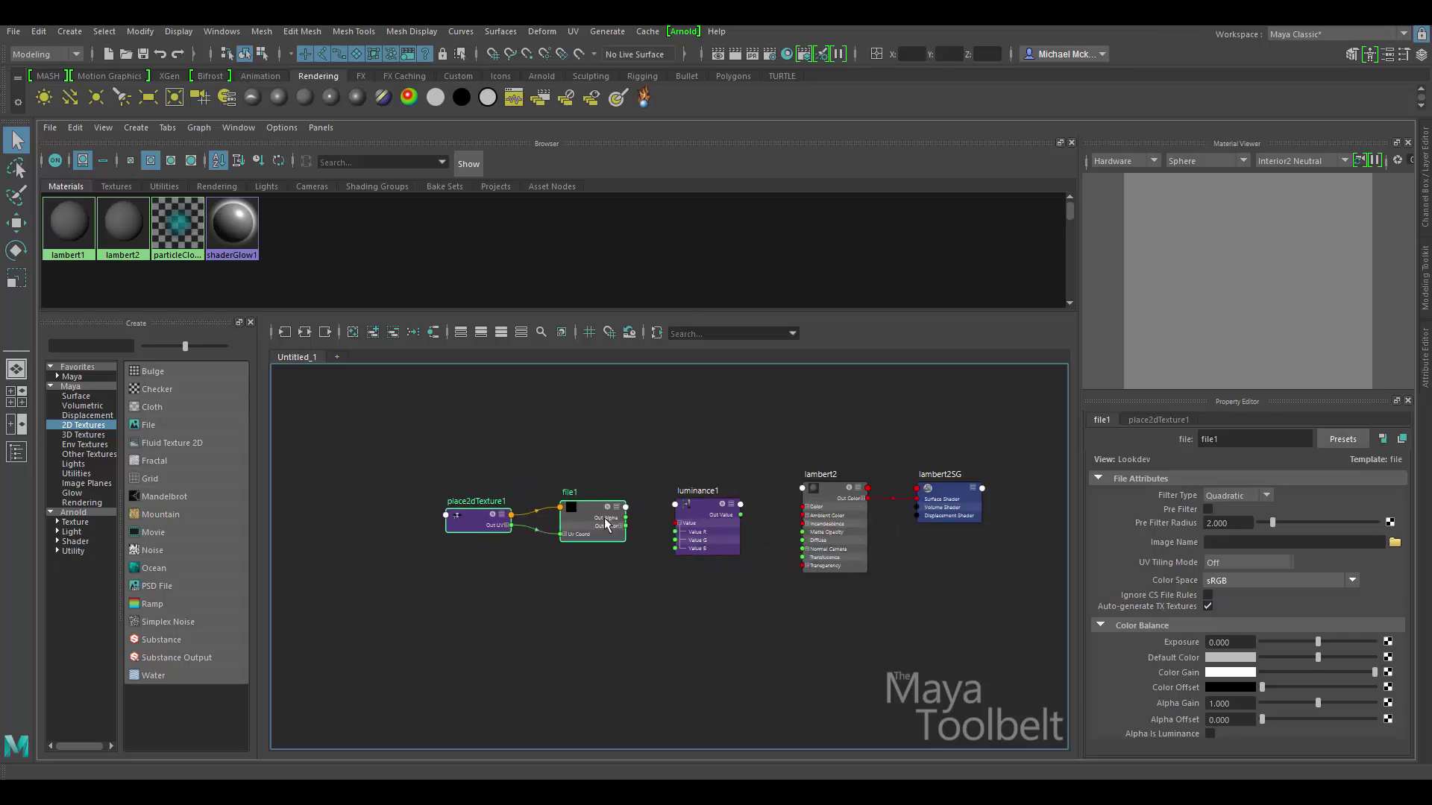
{"action": "scroll", "coordinate": [607, 525], "scroll_direction": "up", "scroll_amount": 6}
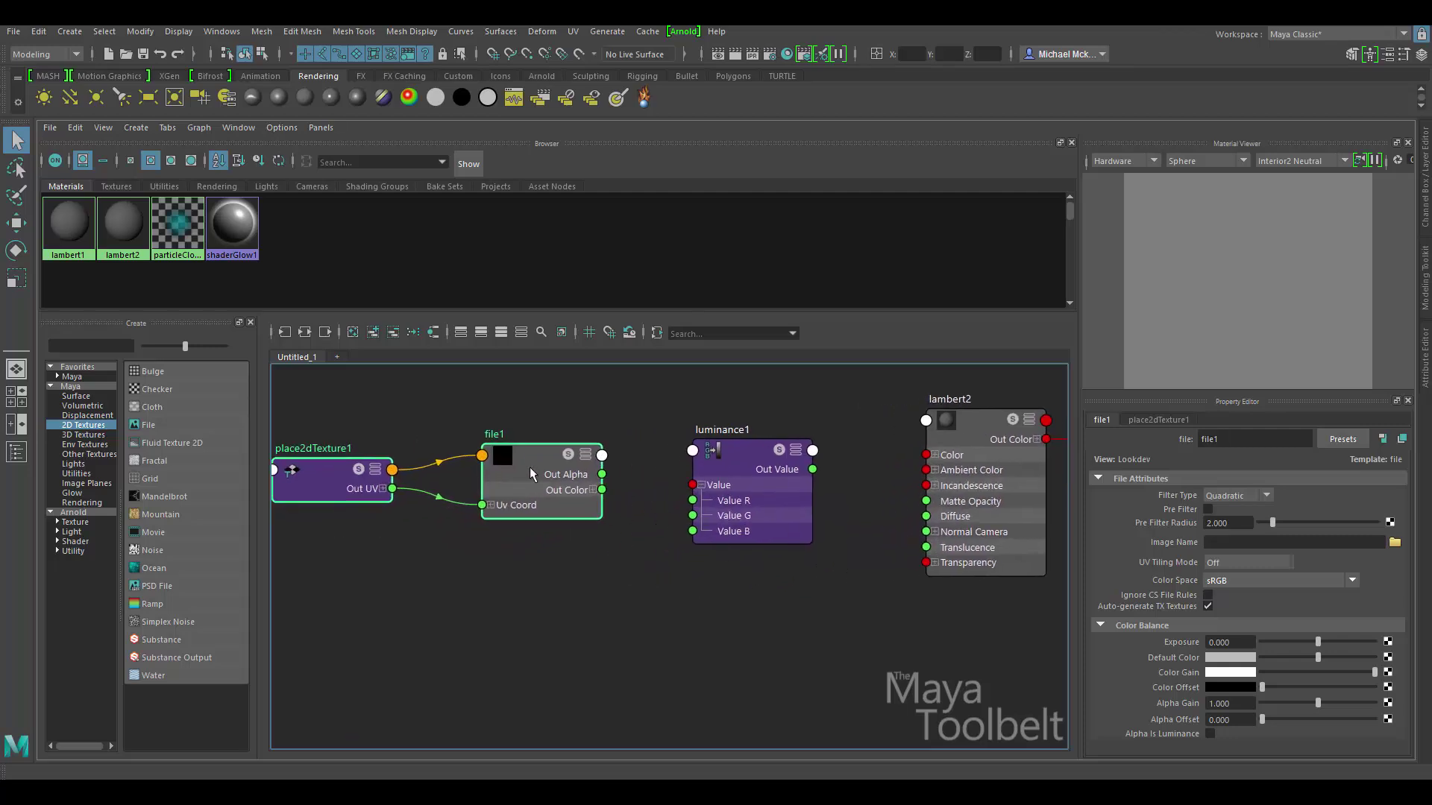
{"action": "middle_click_drag", "start_coordinate": [709, 589], "coordinate": [688, 587]}
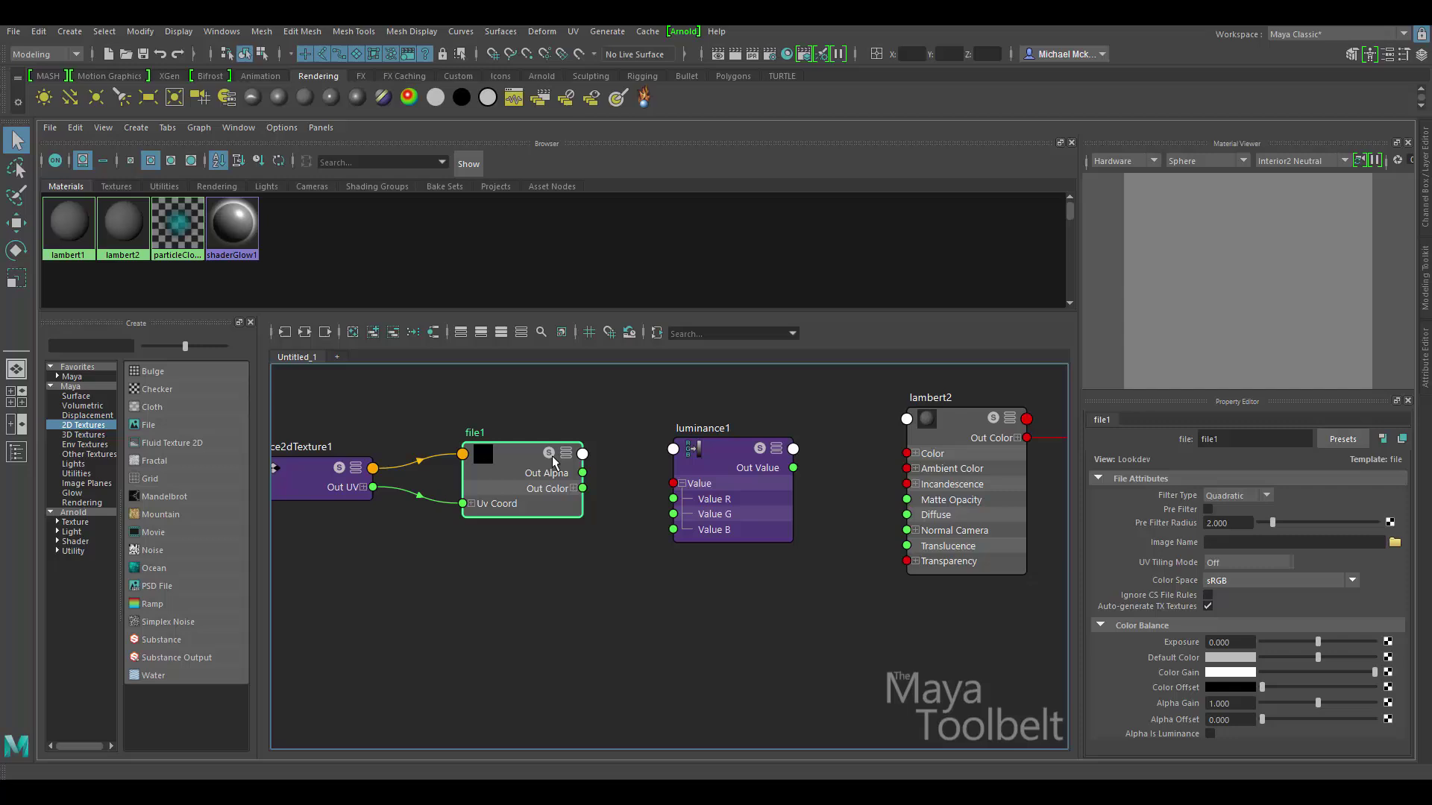
- Load 00_diffuse_unlit_raw.exr into file1 with Raw colour space
{"action": "left_click", "coordinate": [1394, 542]}
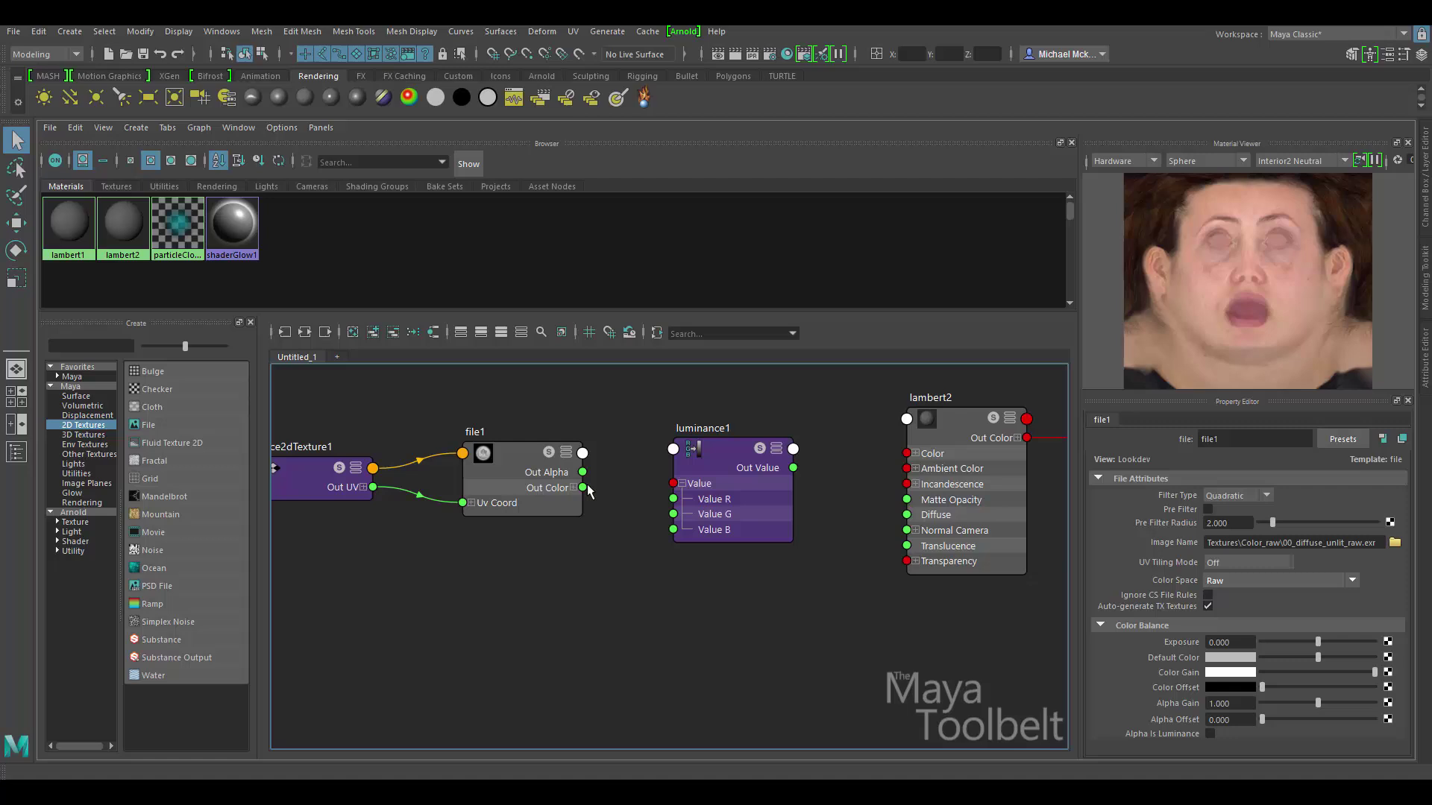
{"action": "left_click_drag", "start_coordinate": [582, 488], "coordinate": [918, 517]}
- Expand file1's Out Color and attempt linking it to lambert2's Diffuse
{"action": "left_click", "coordinate": [573, 488]}
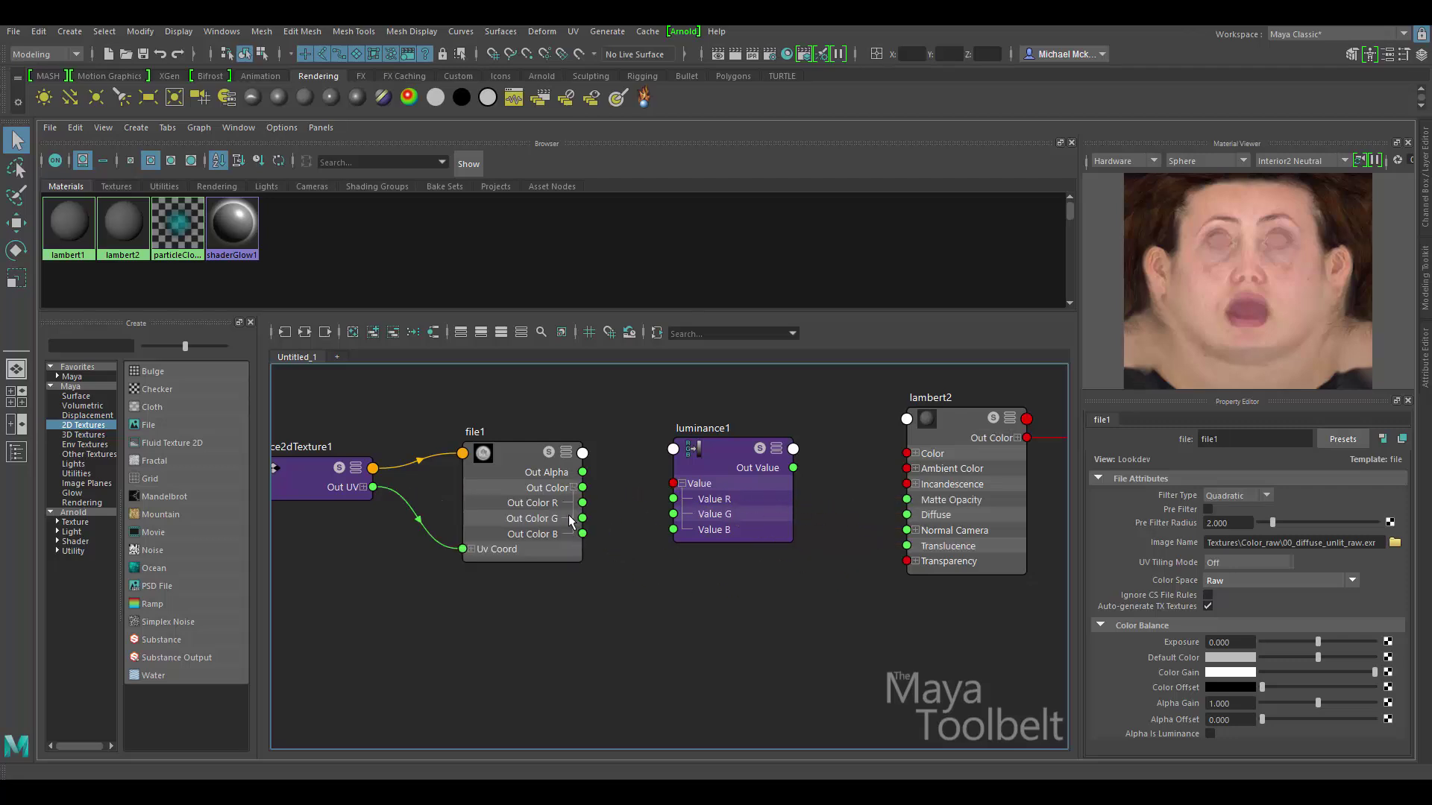
{"action": "left_click", "coordinate": [575, 488]}
{"action": "left_click_drag", "start_coordinate": [586, 494], "coordinate": [916, 520]}
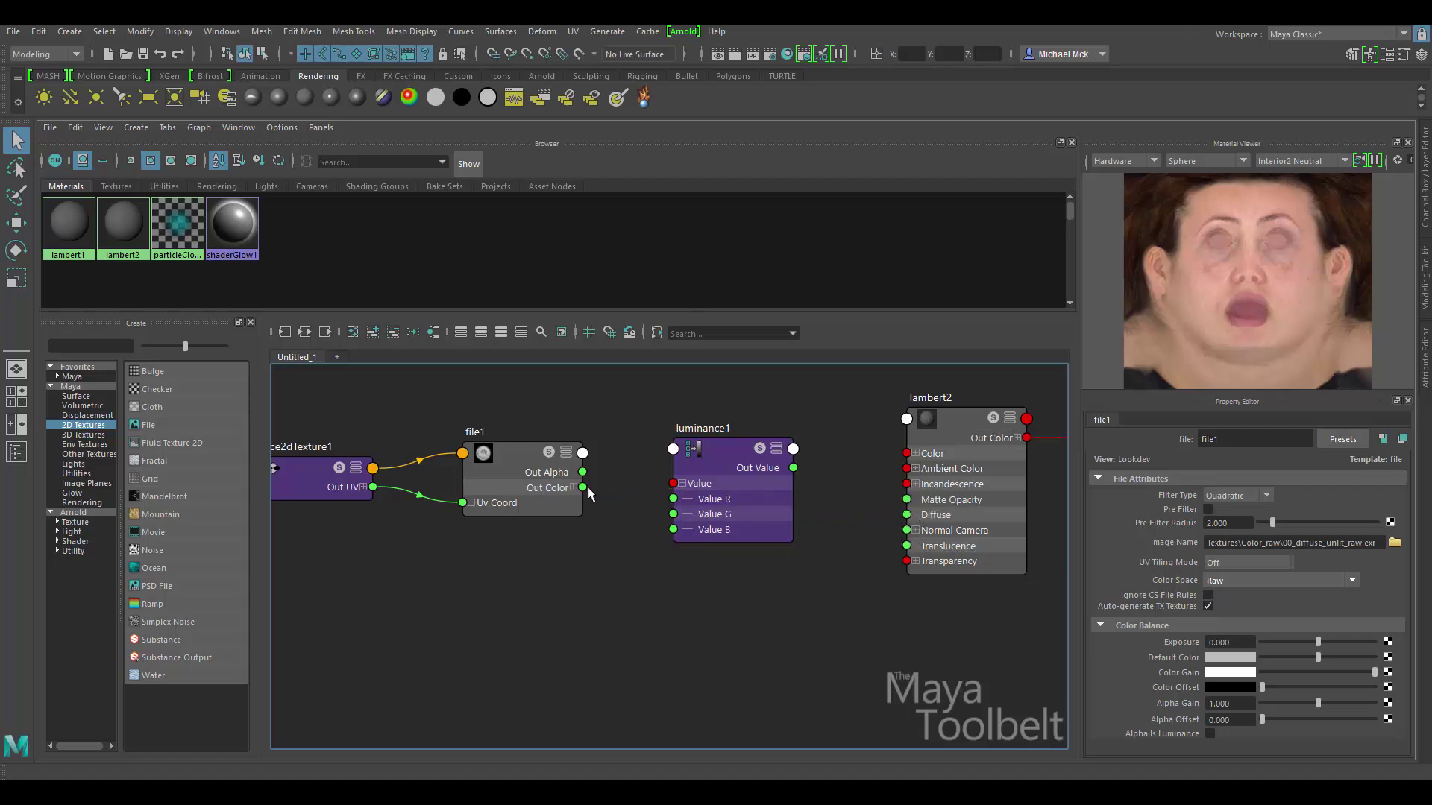
{"action": "left_click_drag", "start_coordinate": [588, 493], "coordinate": [904, 511]}
- Connect file1's Out Color into luminance1's Value input
{"action": "left_click_drag", "start_coordinate": [684, 487], "coordinate": [752, 481]}
{"action": "left_click", "coordinate": [713, 488]}
{"action": "left_click_drag", "start_coordinate": [583, 488], "coordinate": [730, 467]}
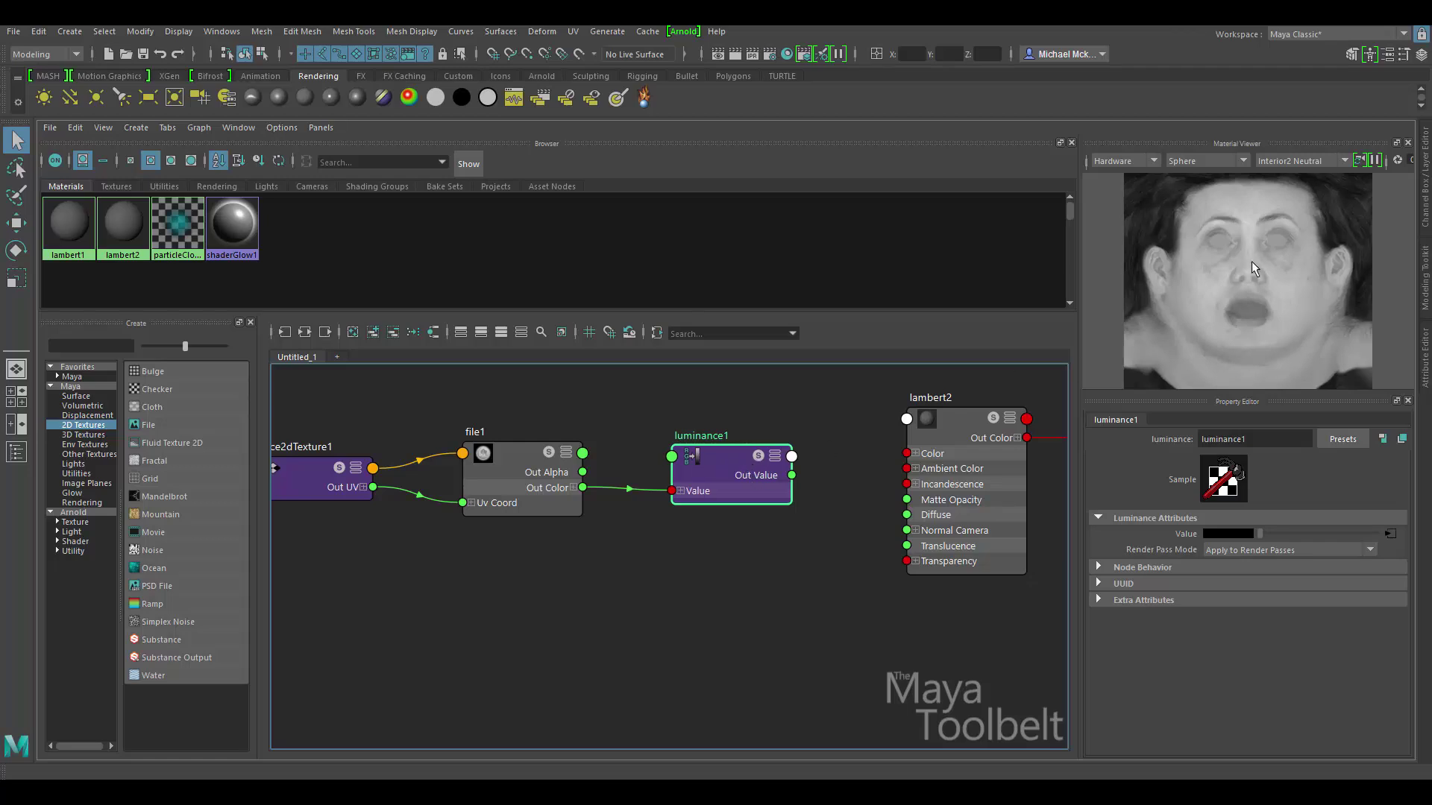
{"action": "left_click", "coordinate": [573, 488]}
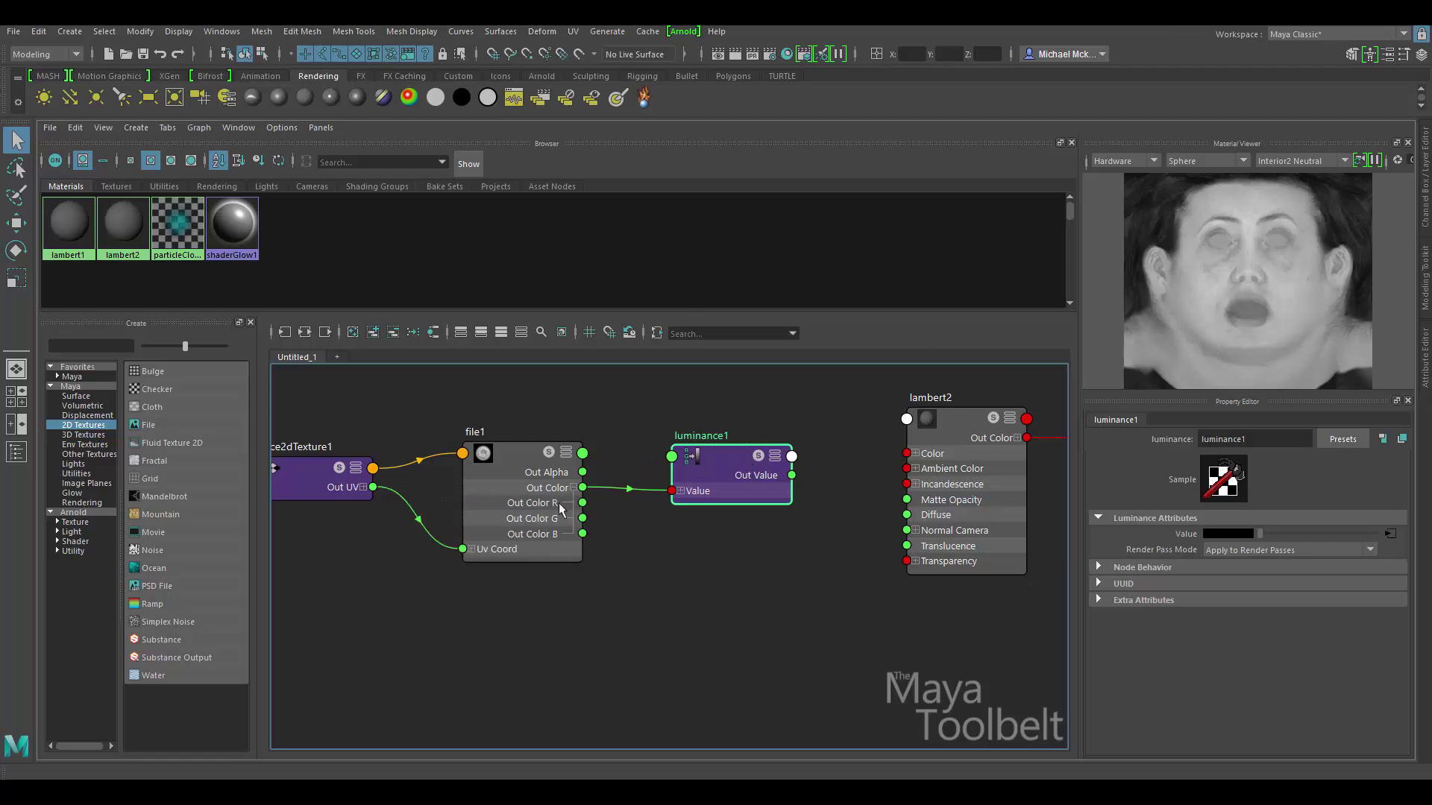
{"action": "left_click", "coordinate": [573, 487]}
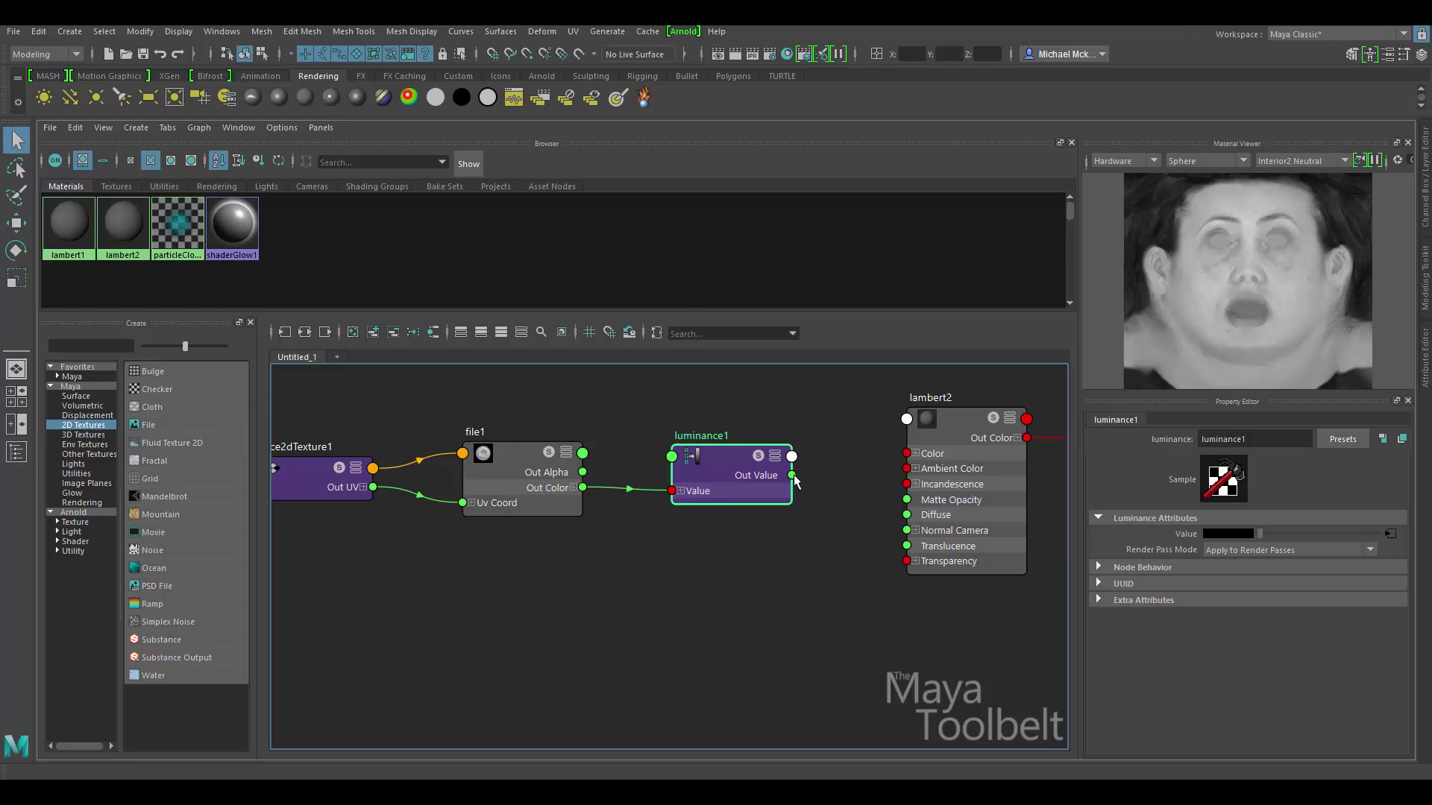
- Connect luminance1's Out Value to lambert2's Diffuse
{"action": "left_click_drag", "start_coordinate": [793, 475], "coordinate": [907, 515]}
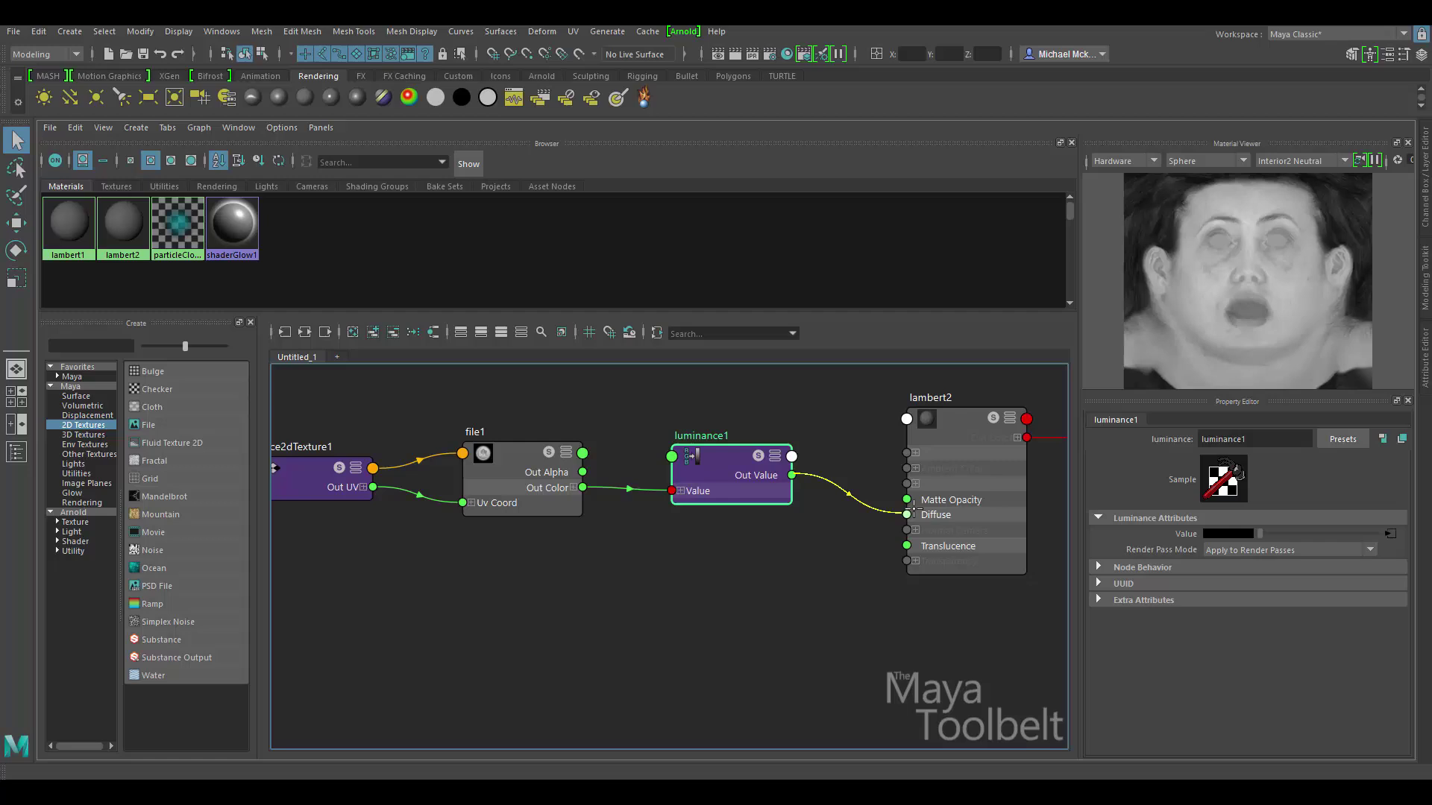
{"action": "left_click", "coordinate": [921, 447]}
{"action": "left_click_drag", "start_coordinate": [718, 465], "coordinate": [709, 463]}
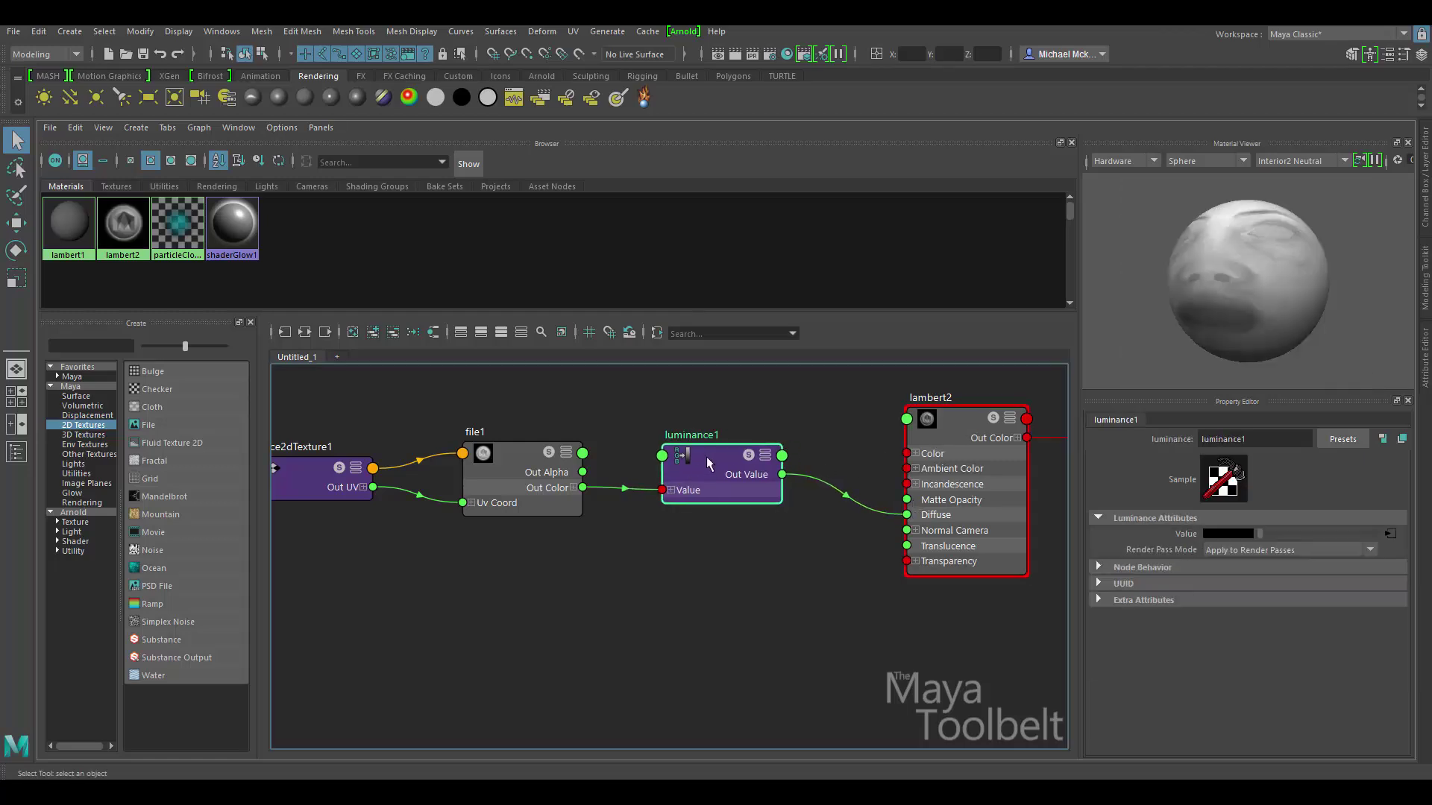
- Tidy the graph by repositioning file1 and lambert2 in a neat row
{"action": "left_click_drag", "start_coordinate": [542, 463], "coordinate": [554, 456]}
{"action": "left_click_drag", "start_coordinate": [716, 469], "coordinate": [729, 467]}
{"action": "left_click_drag", "start_coordinate": [922, 515], "coordinate": [914, 524]}
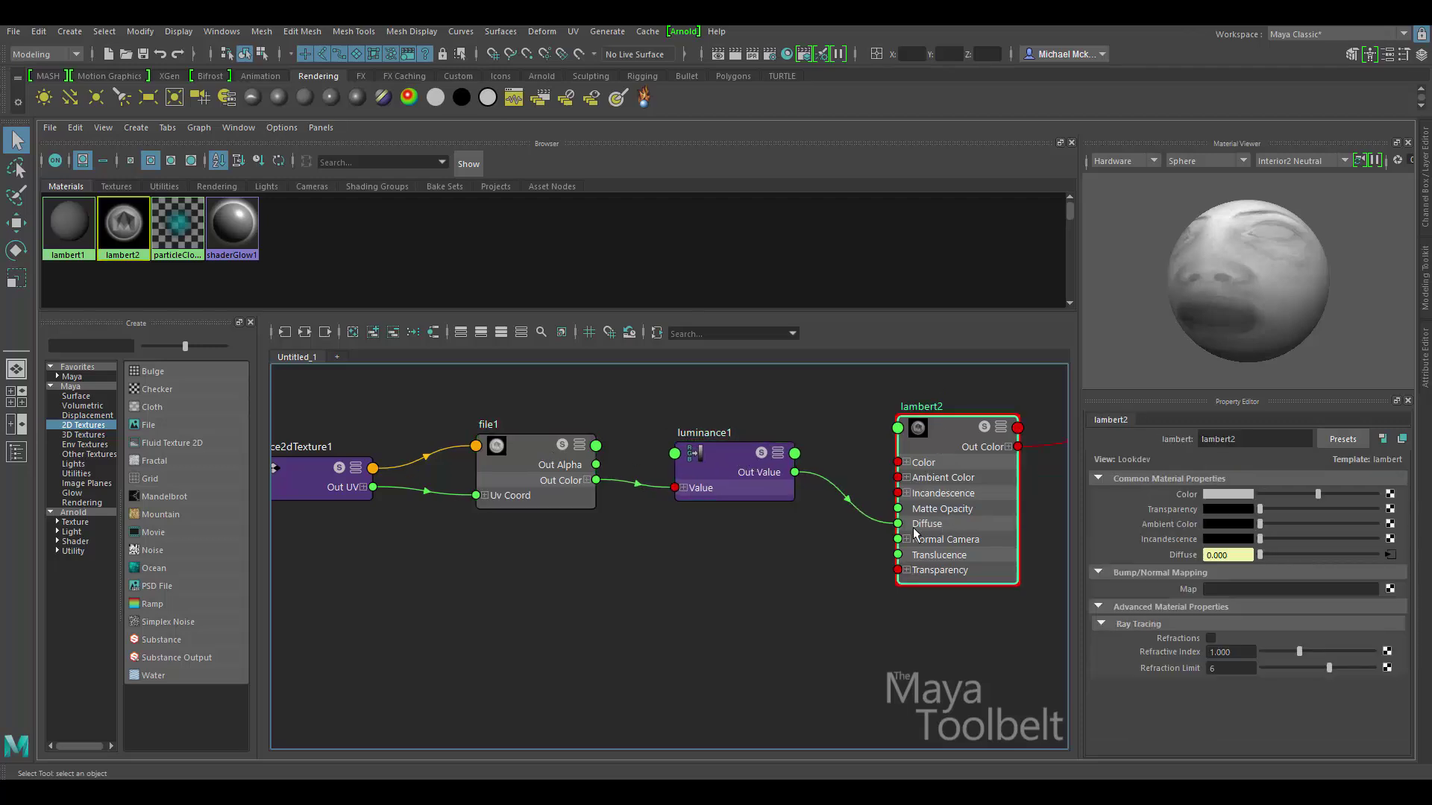
{"action": "left_click_drag", "start_coordinate": [955, 440], "coordinate": [947, 442]}
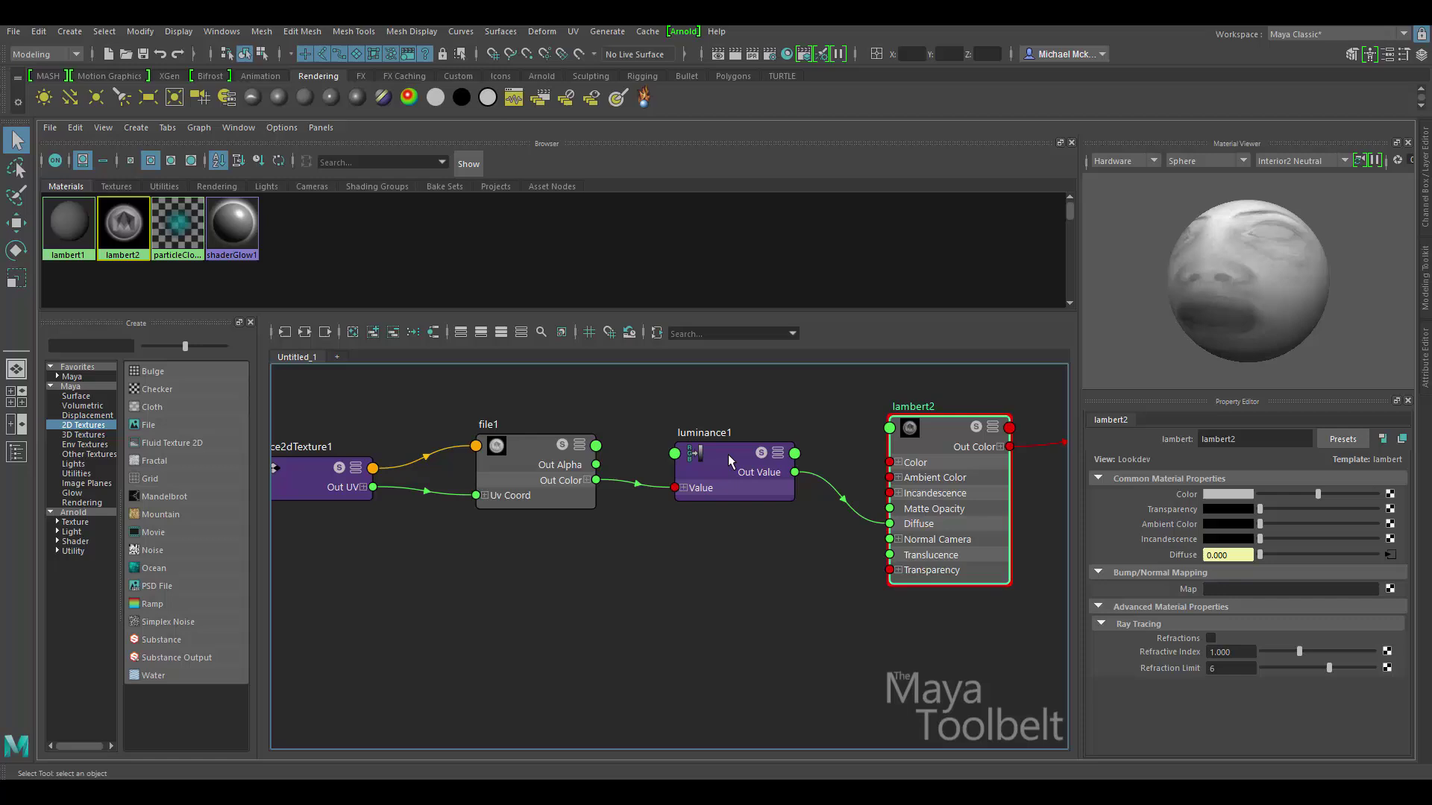
{"action": "left_click_drag", "start_coordinate": [732, 481], "coordinate": [736, 480]}
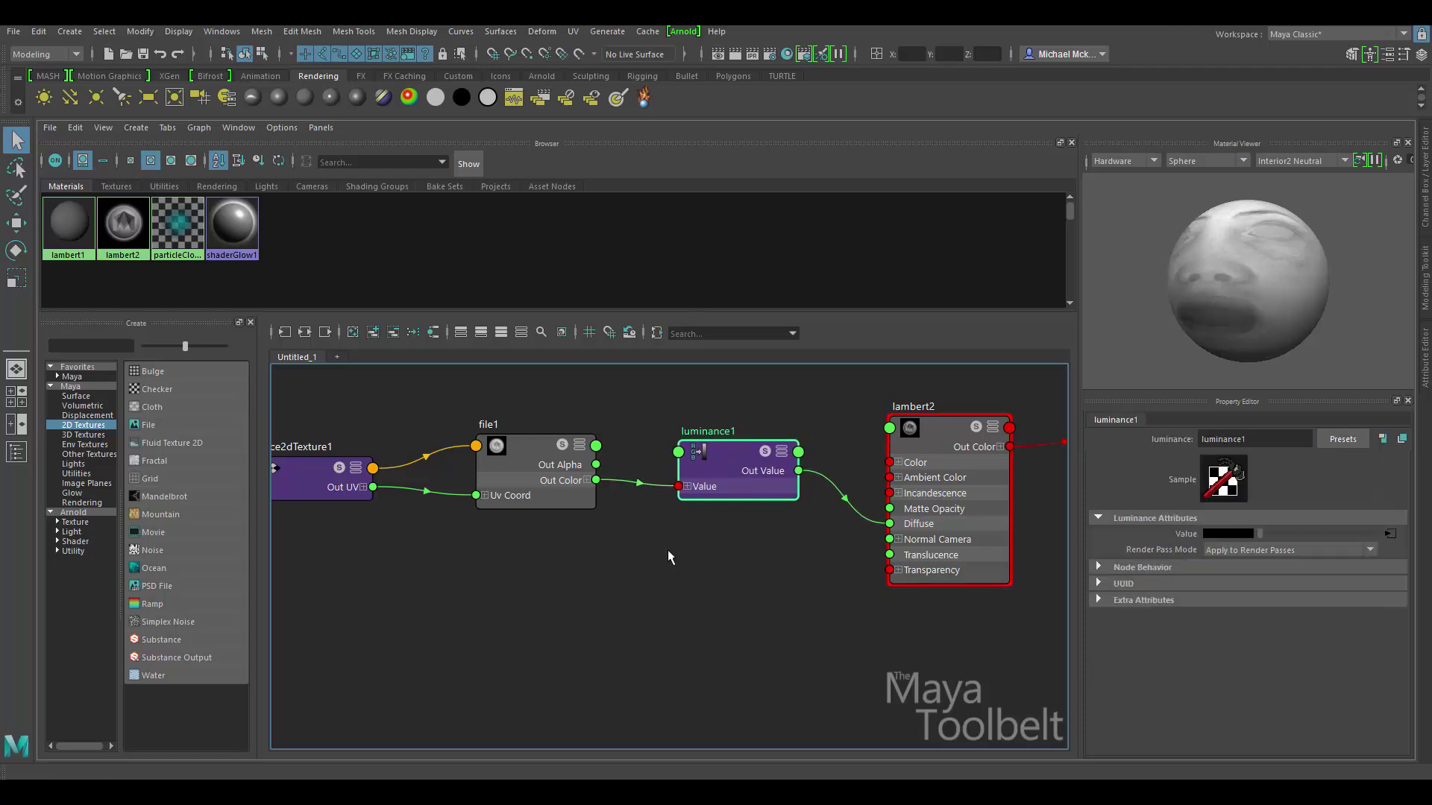
{"action": "left_click_drag", "start_coordinate": [925, 508], "coordinate": [913, 501]}
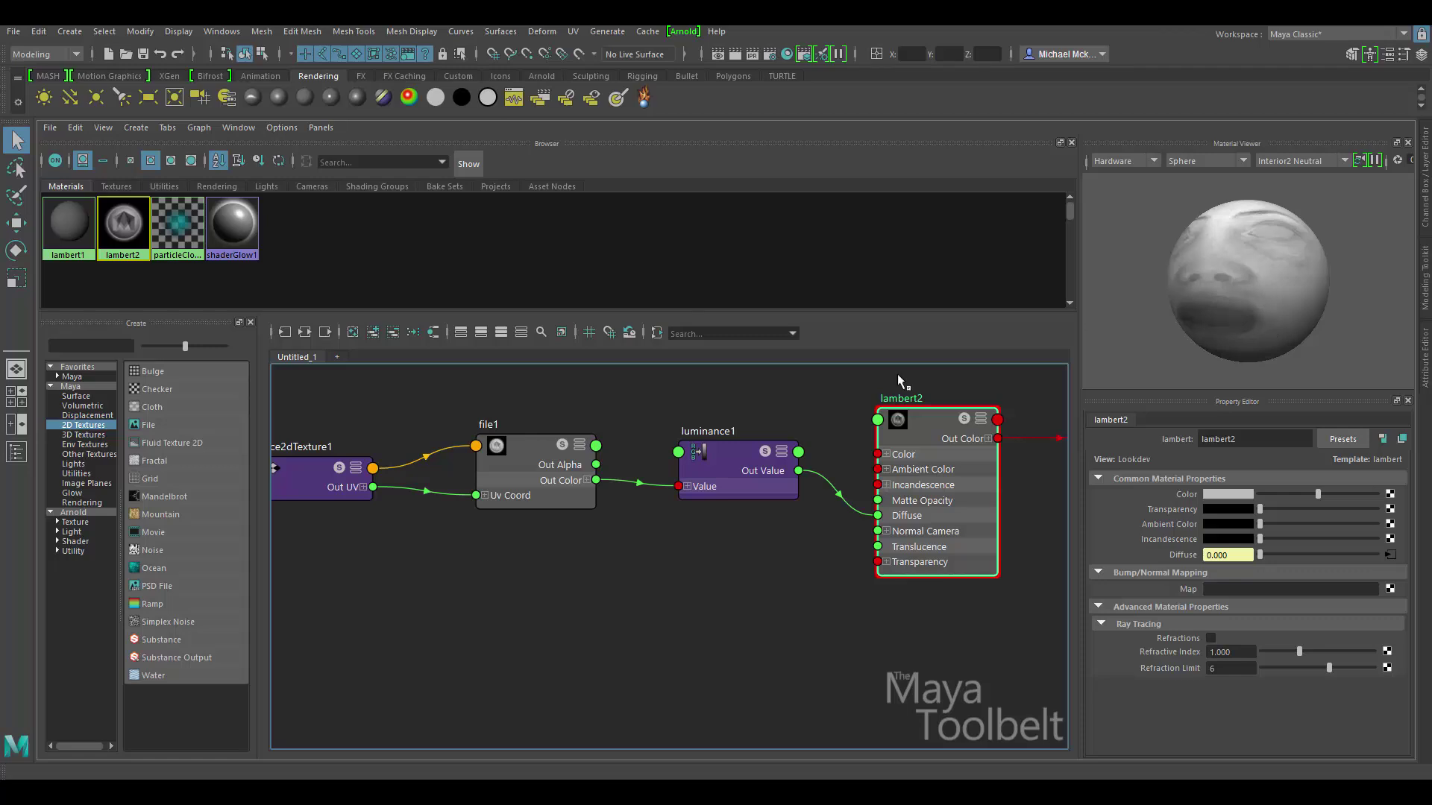
{"action": "left_click", "coordinate": [716, 458]}
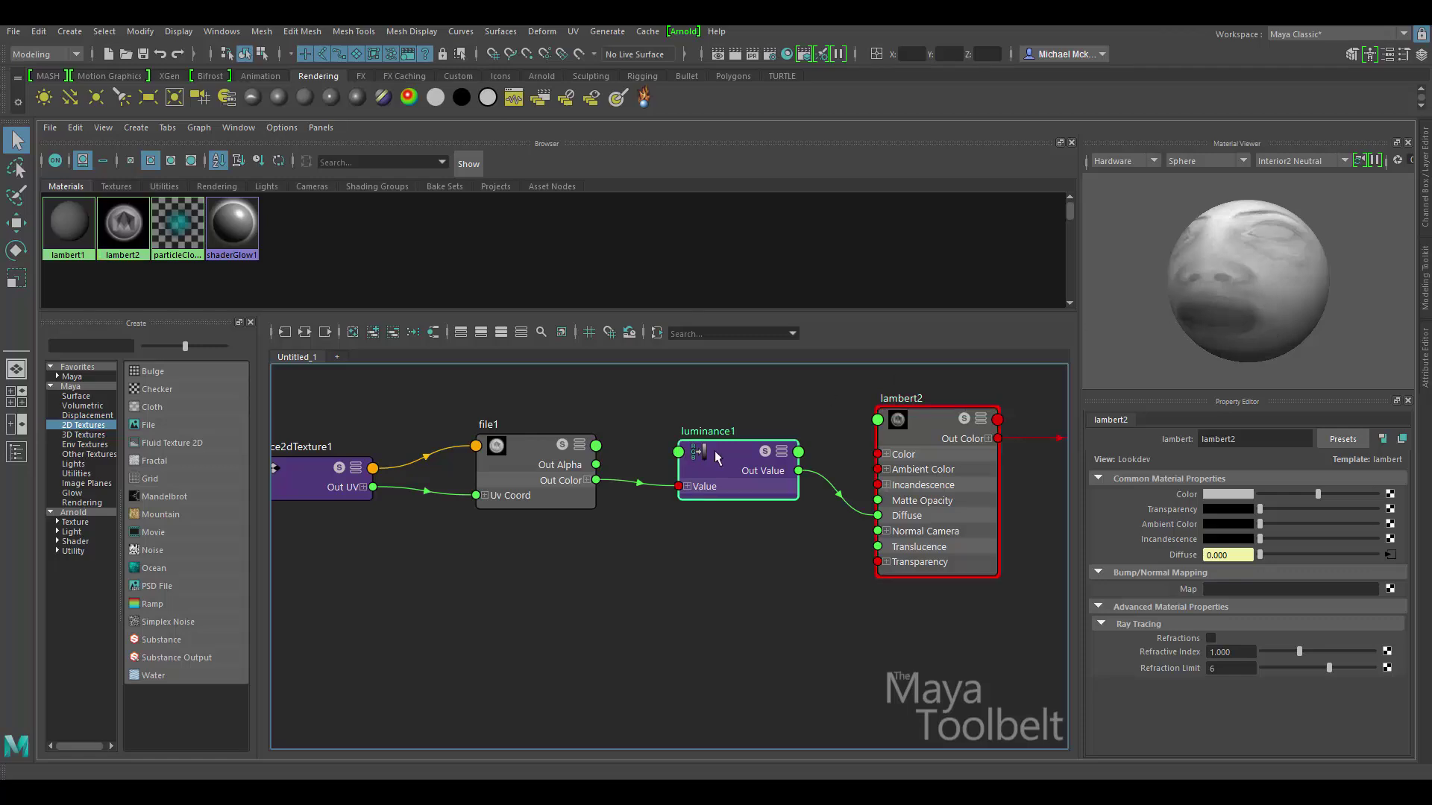
{"action": "left_click", "coordinate": [764, 453]}
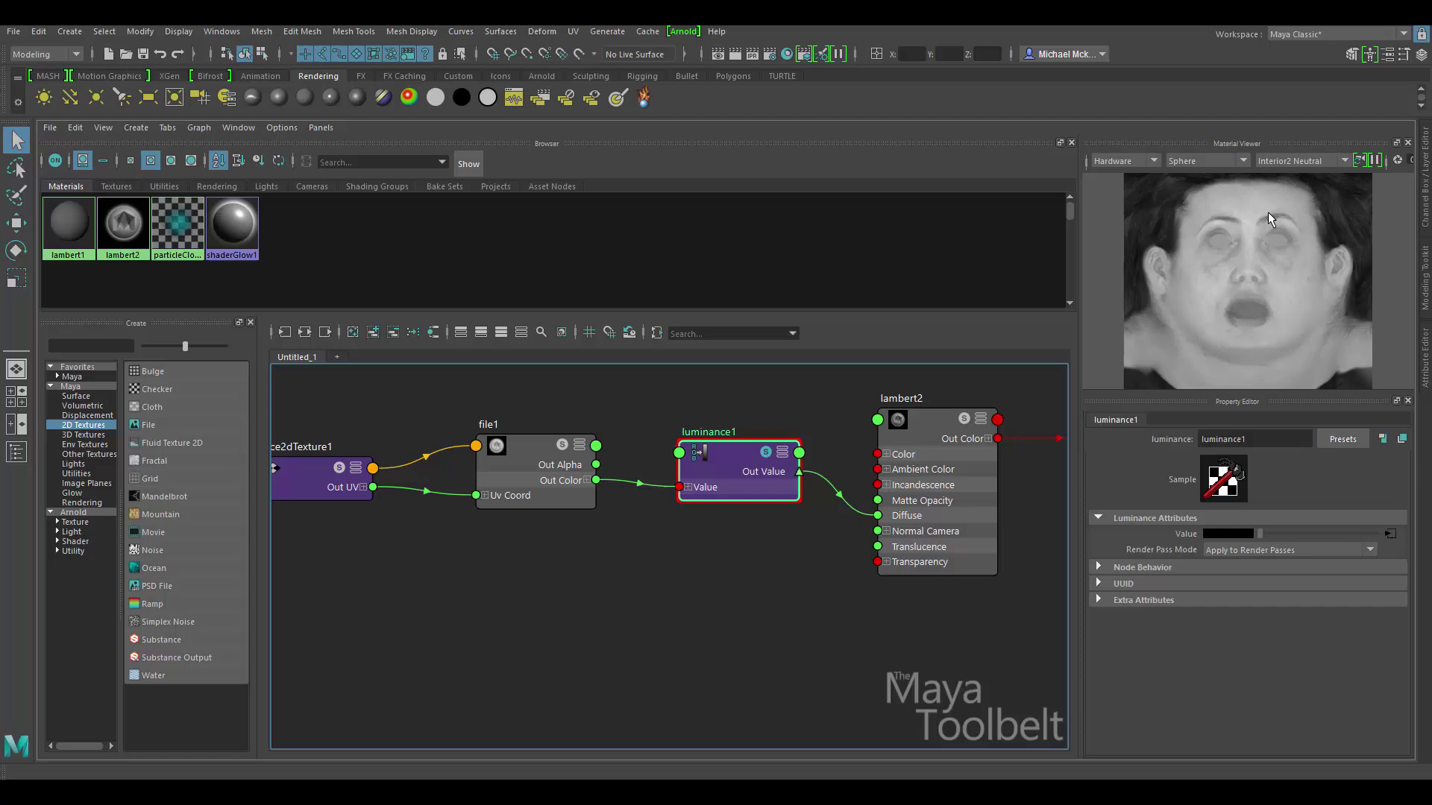
{"action": "left_click", "coordinate": [932, 423]}
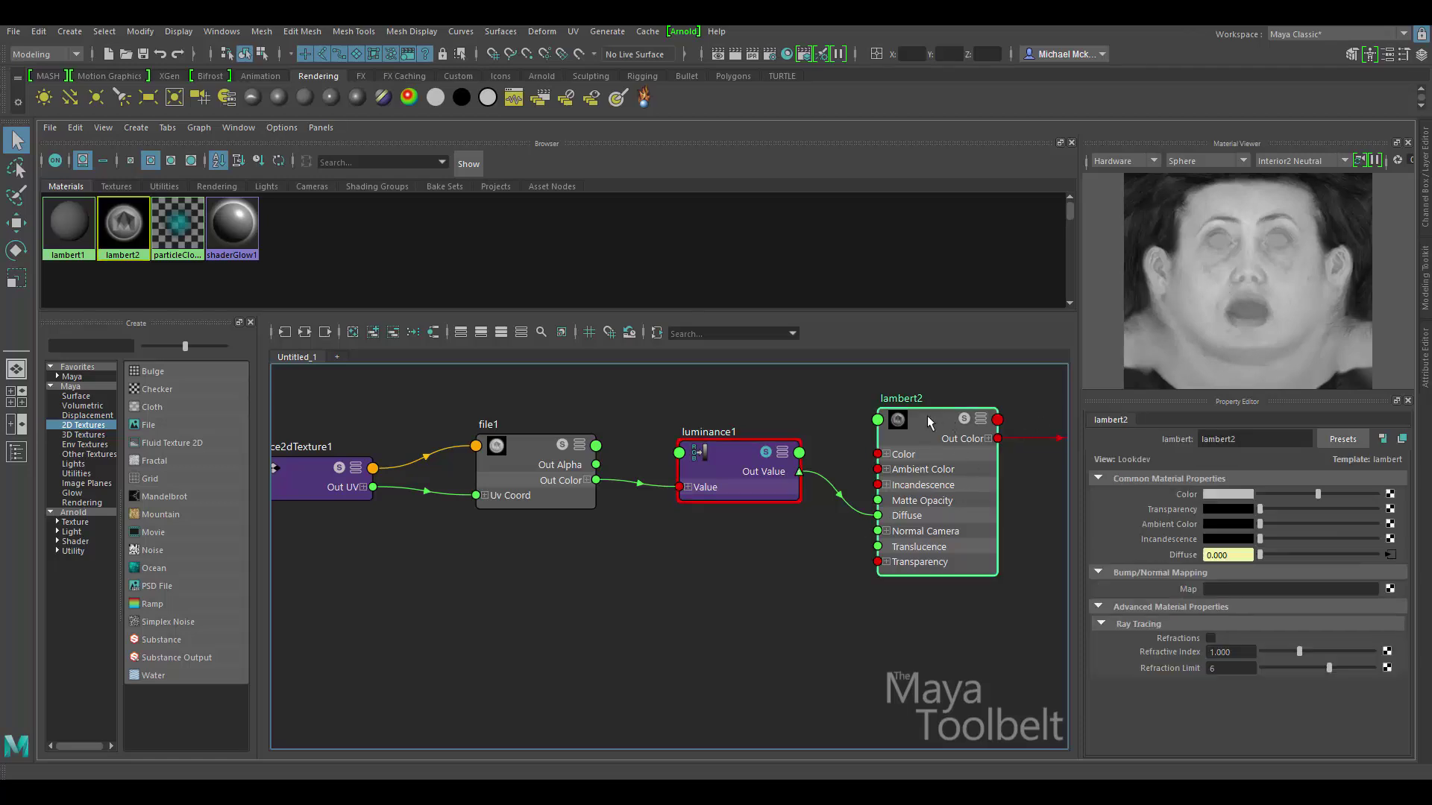
{"action": "left_click", "coordinate": [768, 458]}
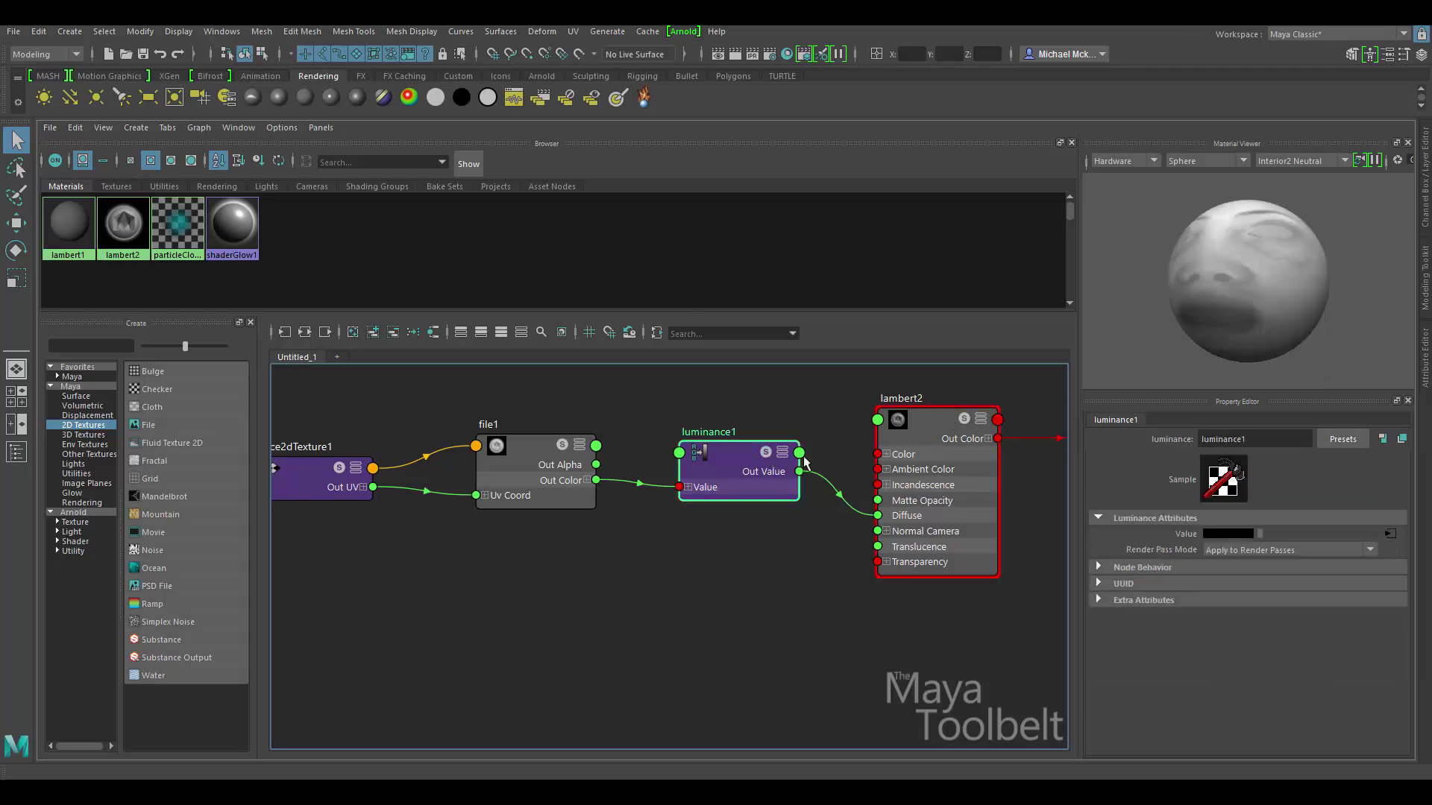
{"action": "left_click_drag", "start_coordinate": [932, 429], "coordinate": [921, 431]}
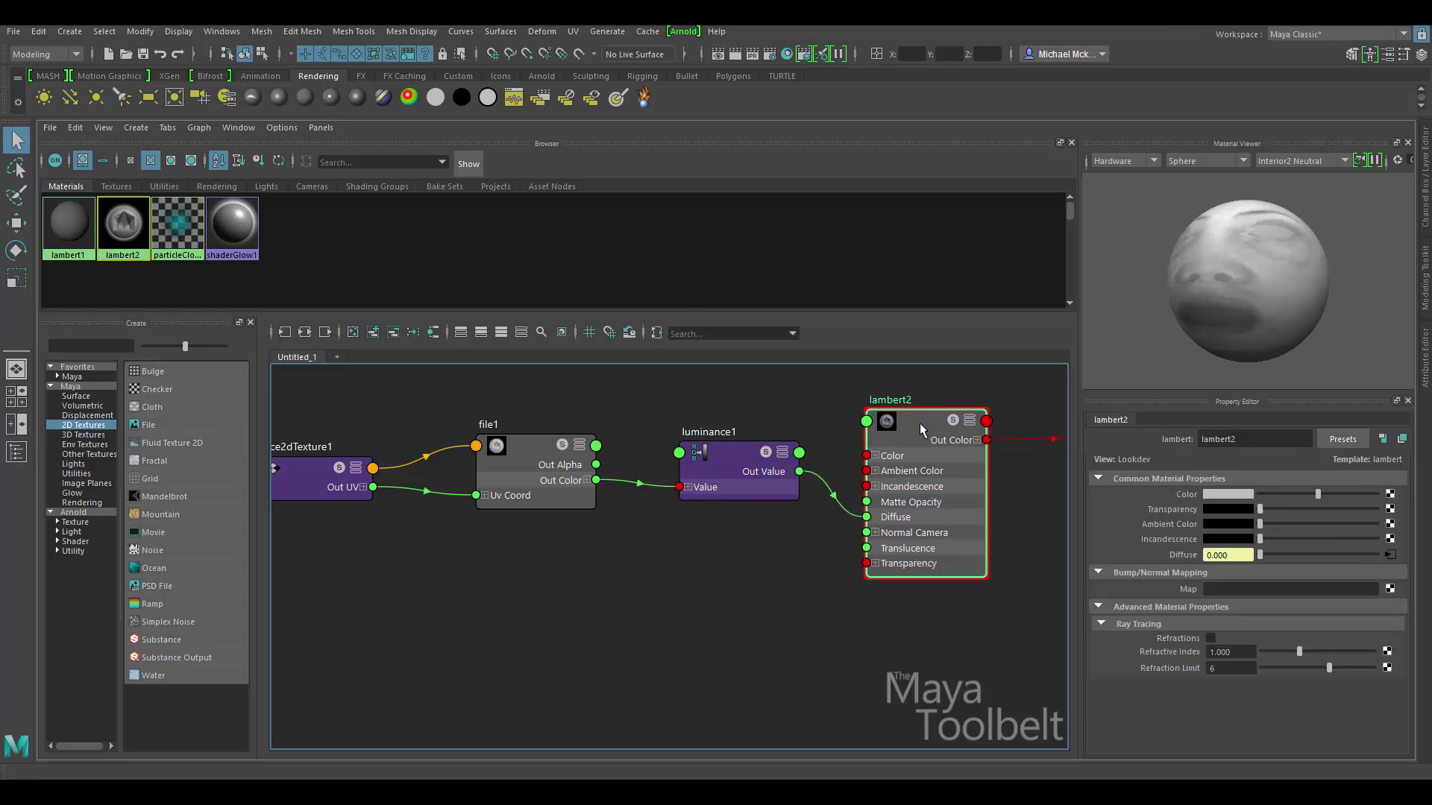
{"action": "left_click_drag", "start_coordinate": [1264, 261], "coordinate": [1252, 313]}
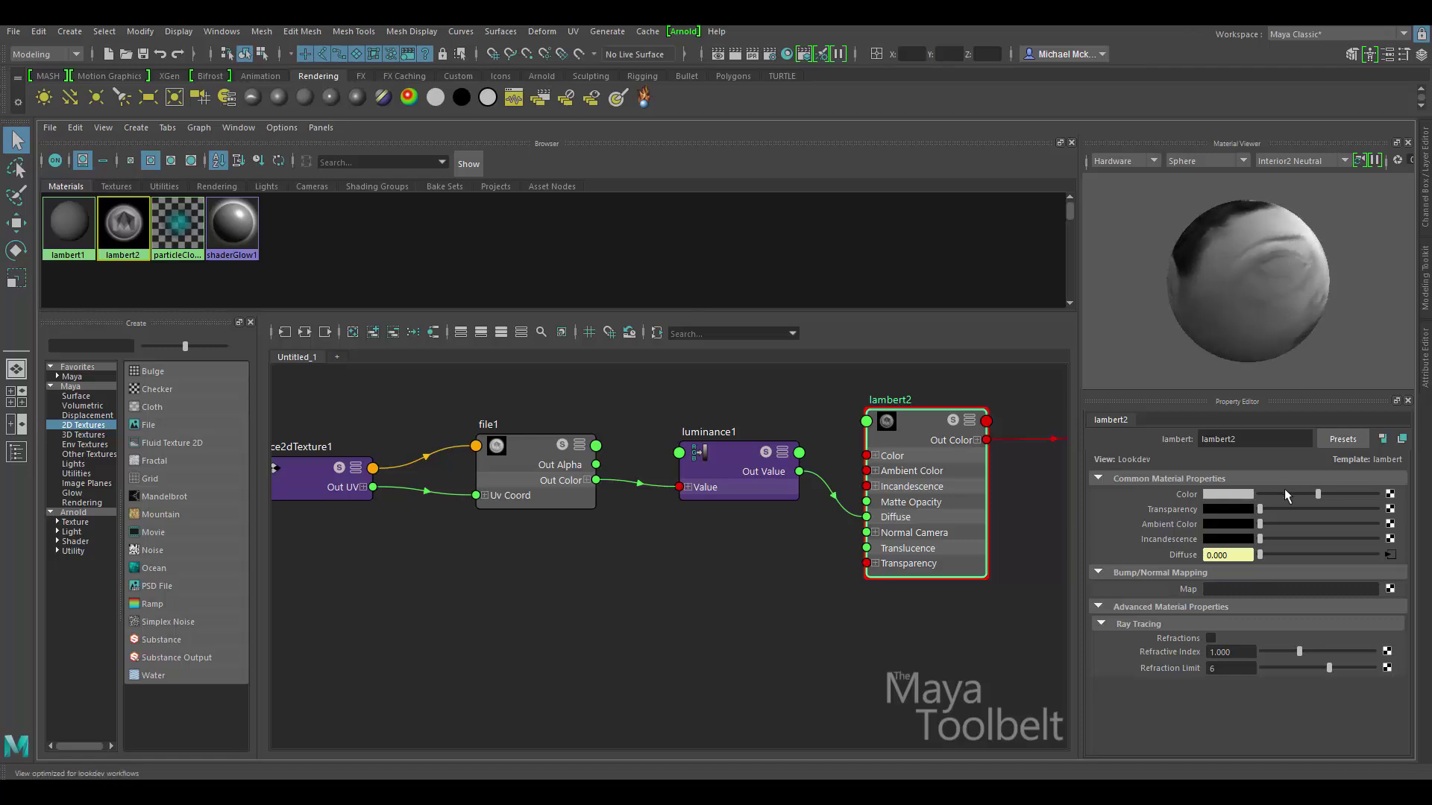
- Set lambert2's Color to a saturated blue and rotate the preview sphere to check
{"action": "left_click", "coordinate": [1239, 498]}
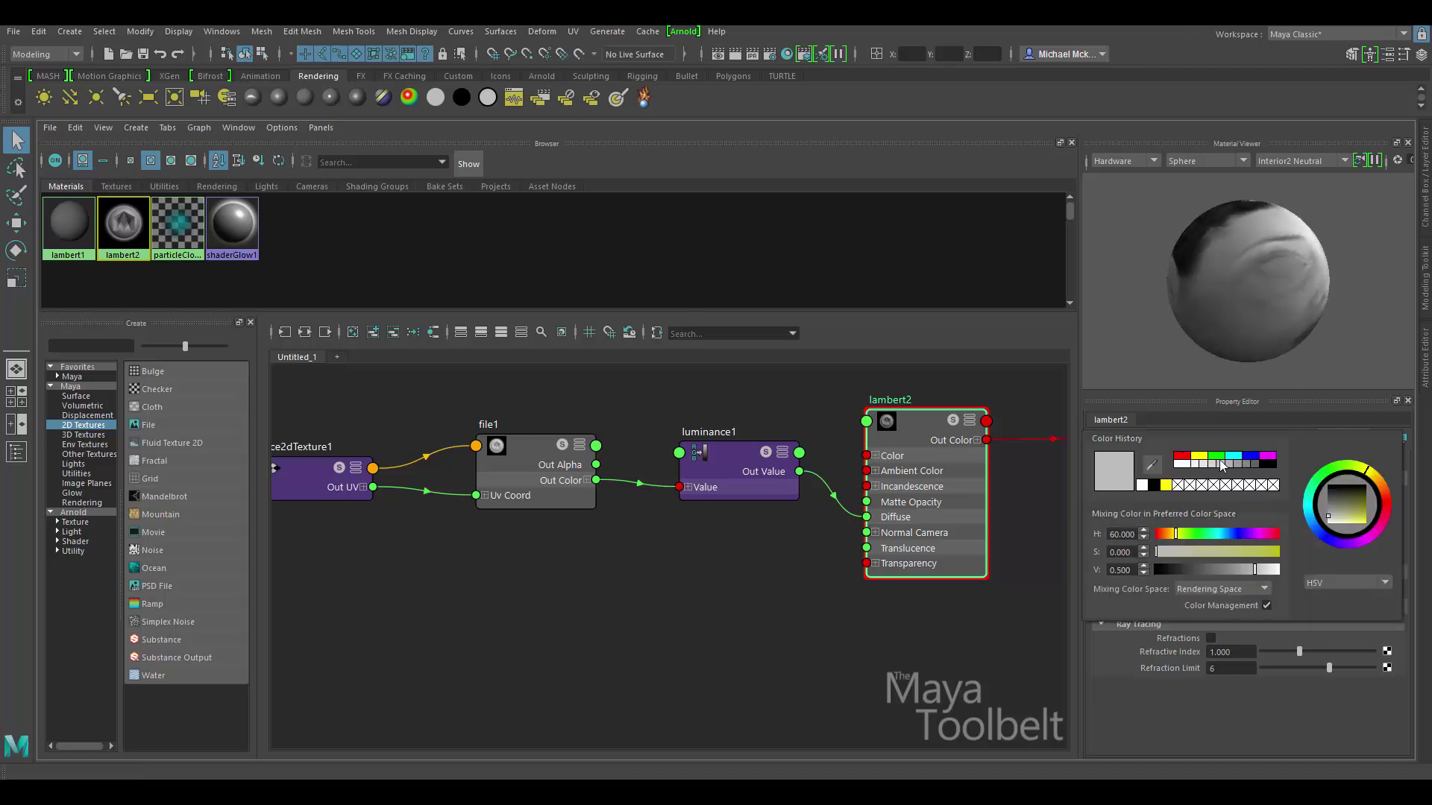
{"action": "left_click", "coordinate": [1234, 535]}
{"action": "left_click", "coordinate": [1241, 553]}
{"action": "left_click", "coordinate": [1245, 553]}
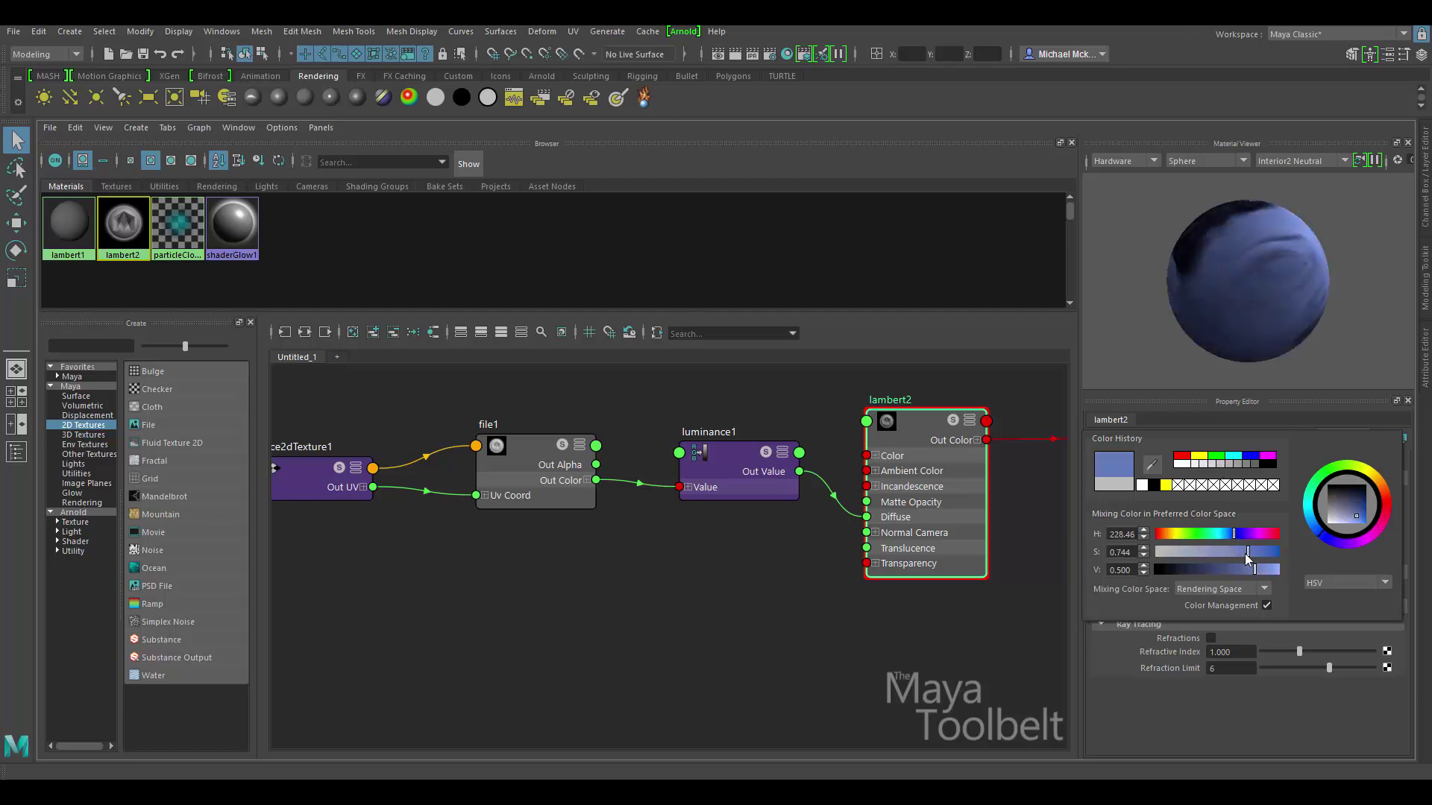
{"action": "mouse_move", "coordinate": [1269, 312]}
{"action": "left_mouse_down", "text": "alt"}
{"action": "mouse_move", "coordinate": [1272, 256]}
{"action": "mouse_move", "coordinate": [1253, 298]}
{"action": "left_mouse_up", "text": "alt"}
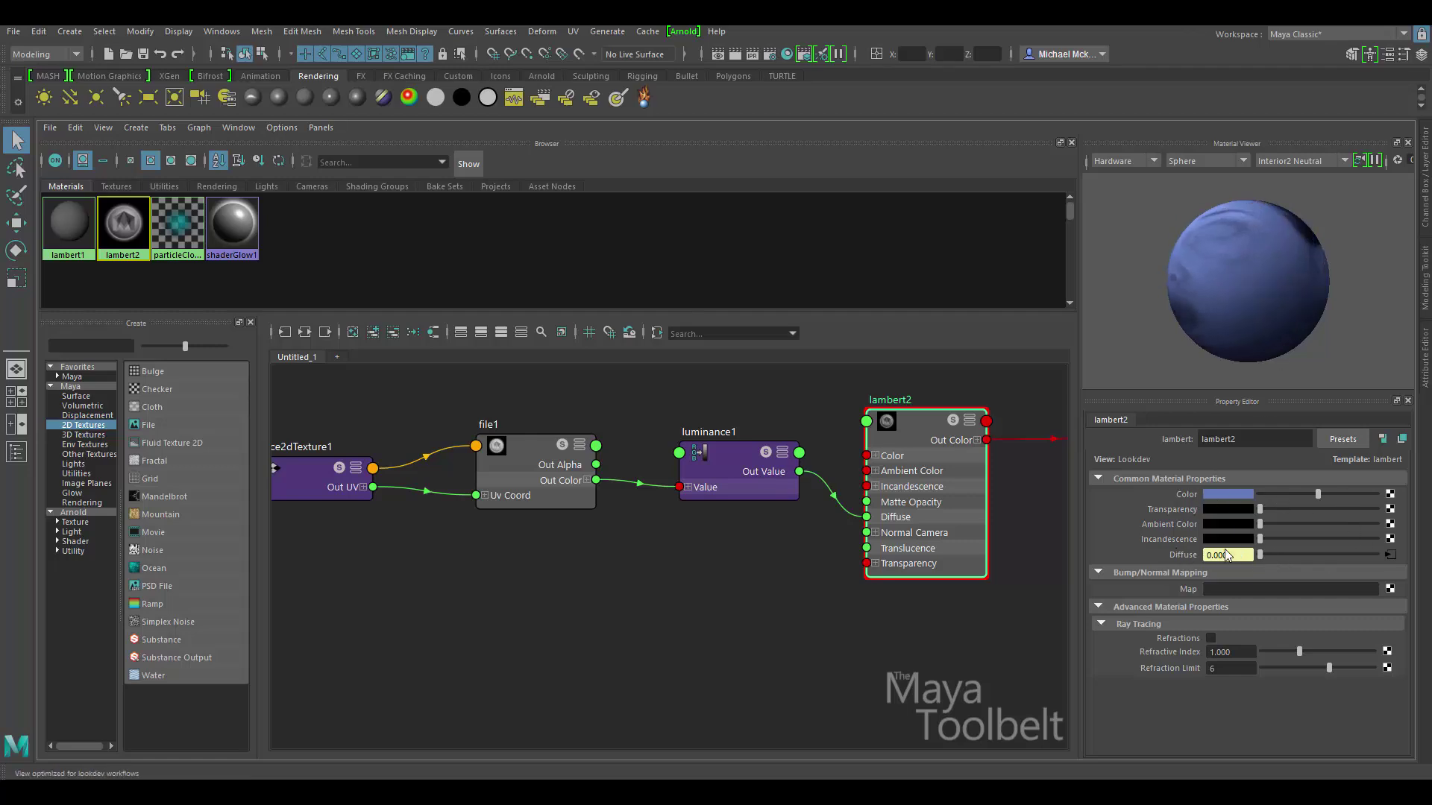
{"action": "left_click_drag", "start_coordinate": [1191, 293], "coordinate": [1277, 262]}
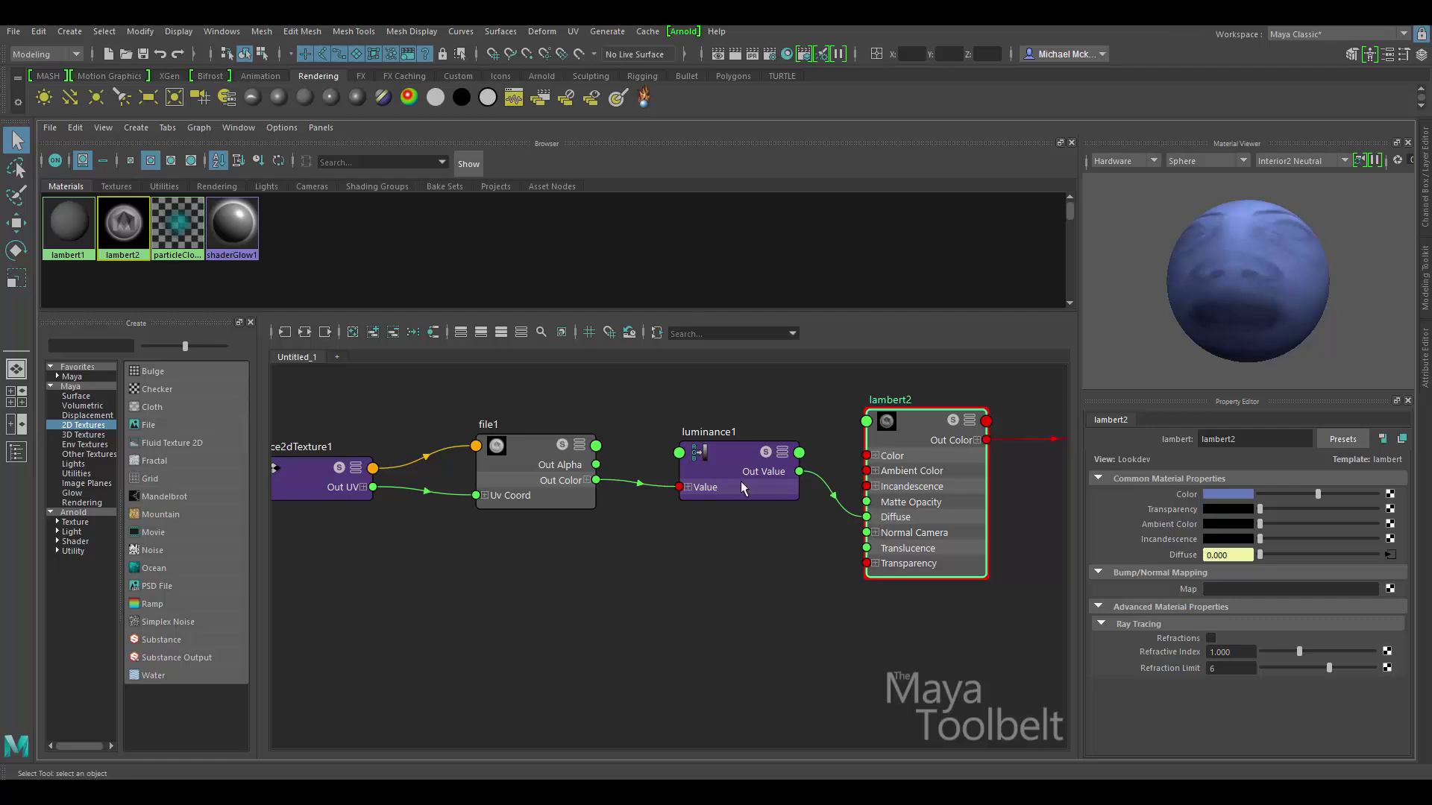
{"action": "left_click_drag", "start_coordinate": [723, 474], "coordinate": [718, 470]}
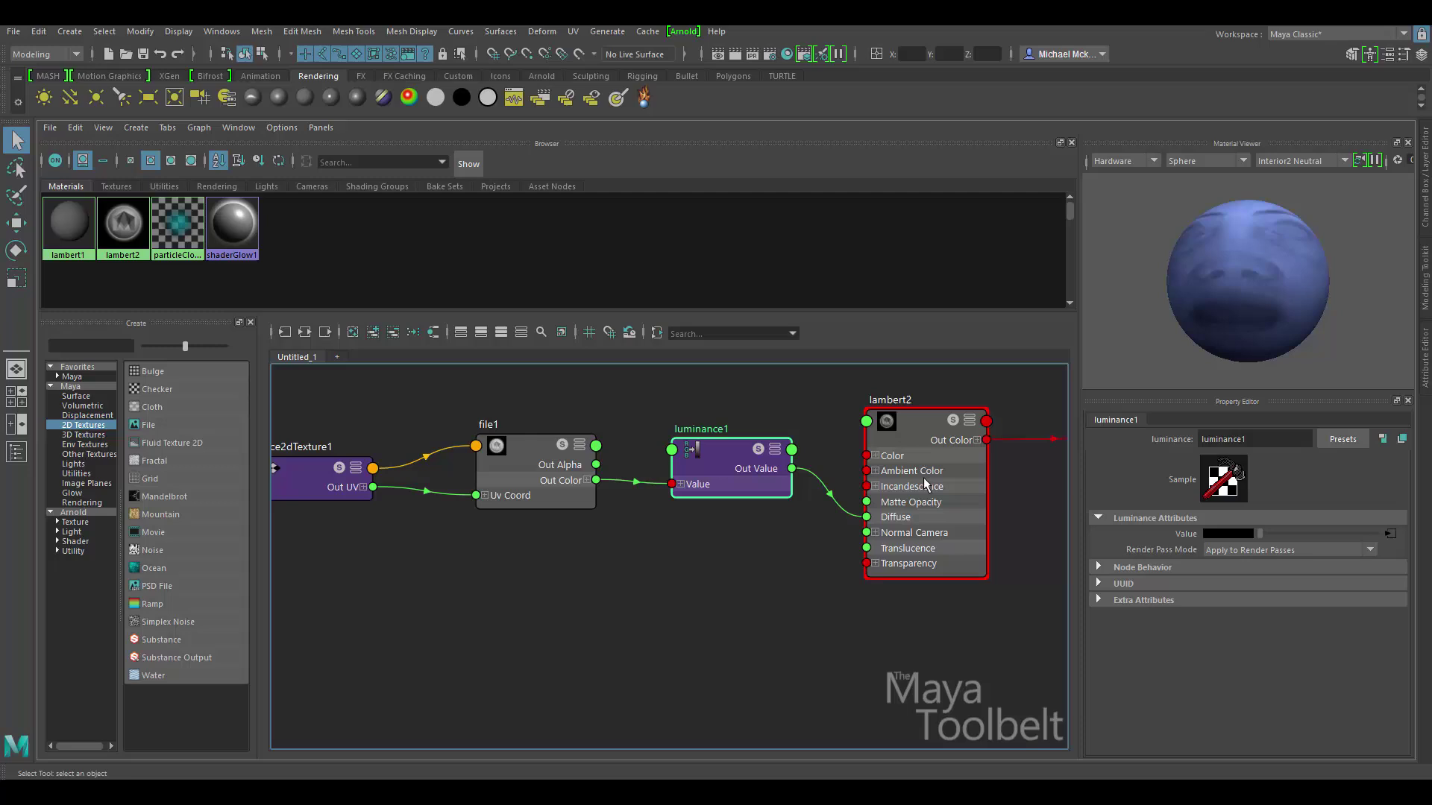
{"action": "left_click_drag", "start_coordinate": [719, 456], "coordinate": [713, 458]}
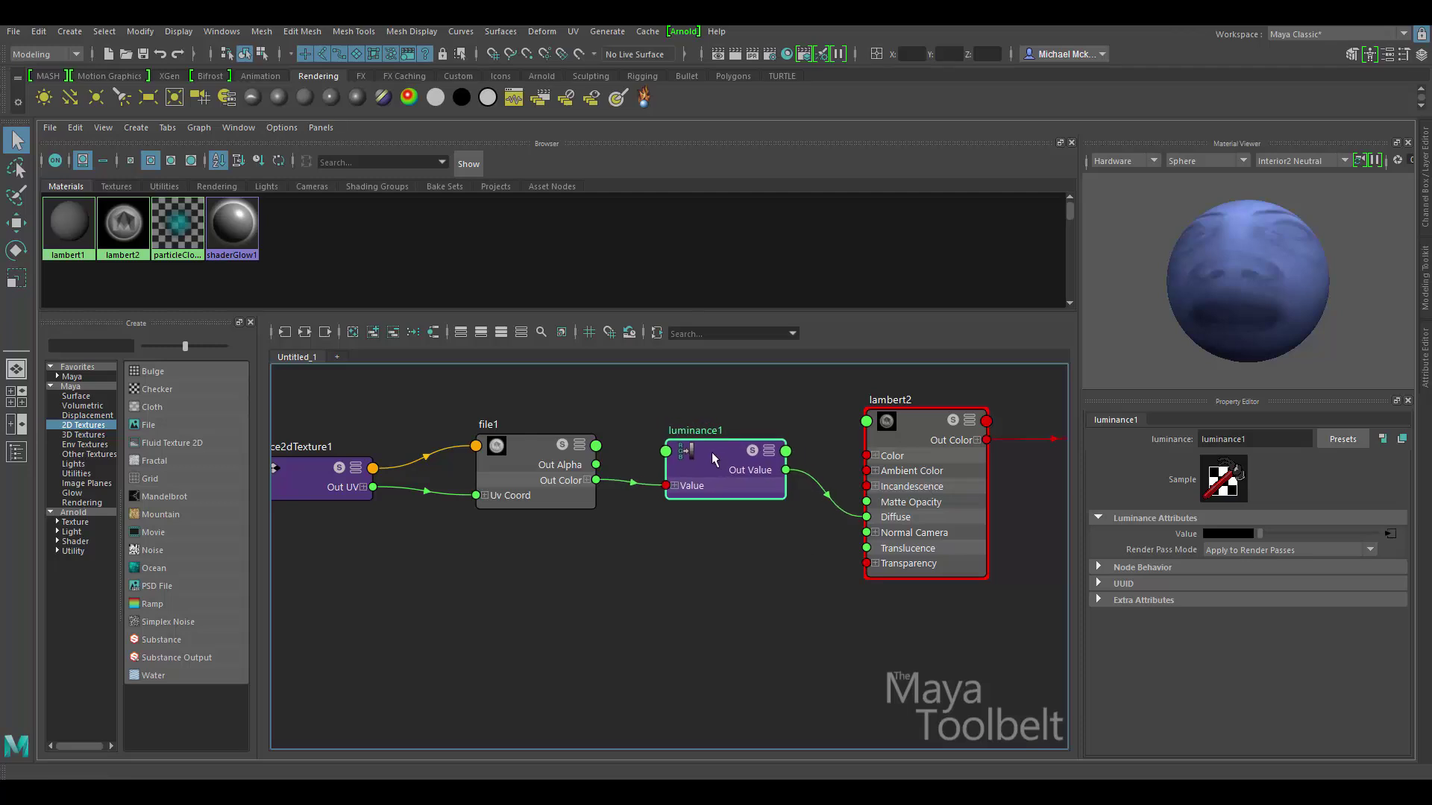